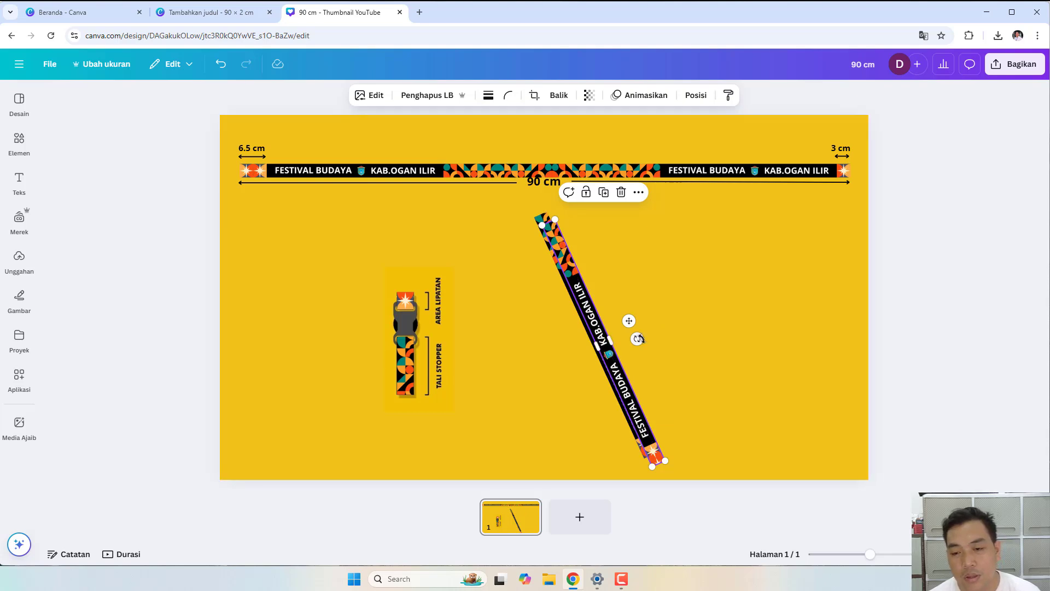
- Rotate the second strap to cross the first and nudge it so their bottoms meet in a V
{"action": "left_click_drag", "start_coordinate": [638, 339], "coordinate": [485, 297]}
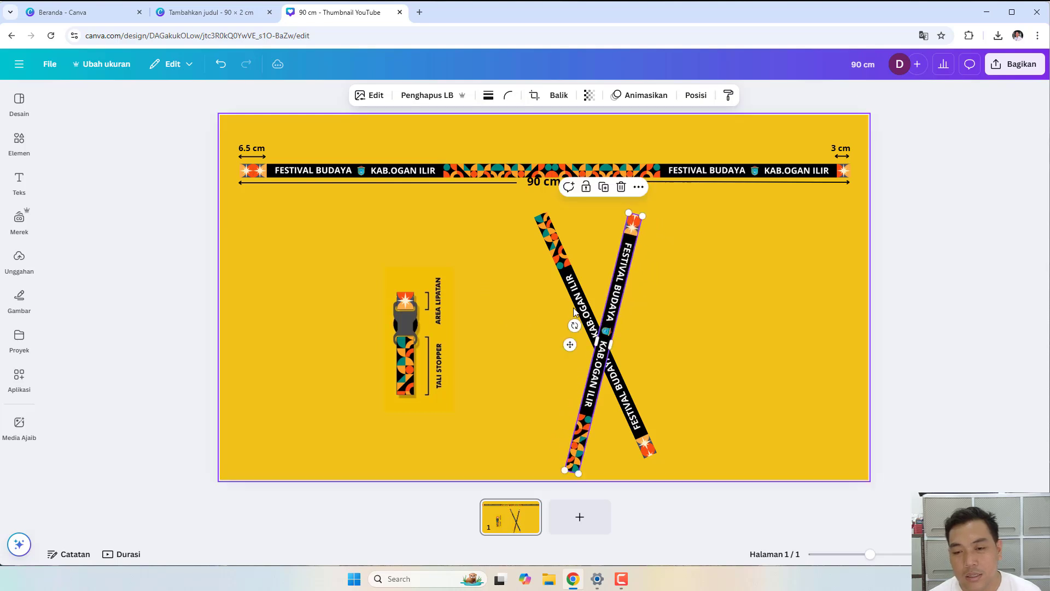
{"action": "left_click_drag", "start_coordinate": [608, 305], "coordinate": [661, 319]}
{"action": "left_click", "coordinate": [734, 324]}
{"action": "left_click_drag", "start_coordinate": [700, 274], "coordinate": [722, 289]}
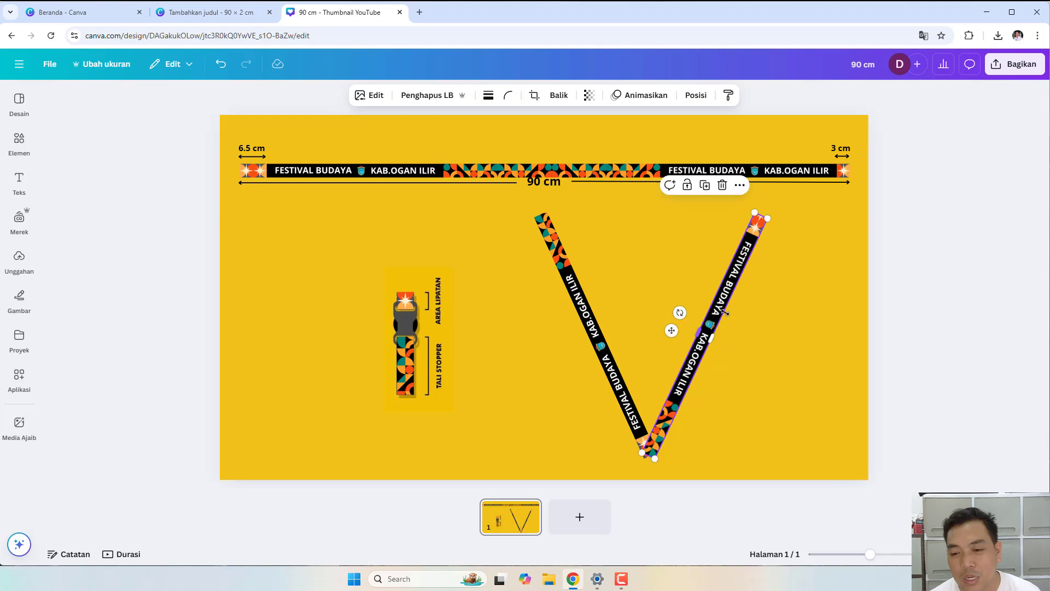
{"action": "left_click", "coordinate": [750, 313]}
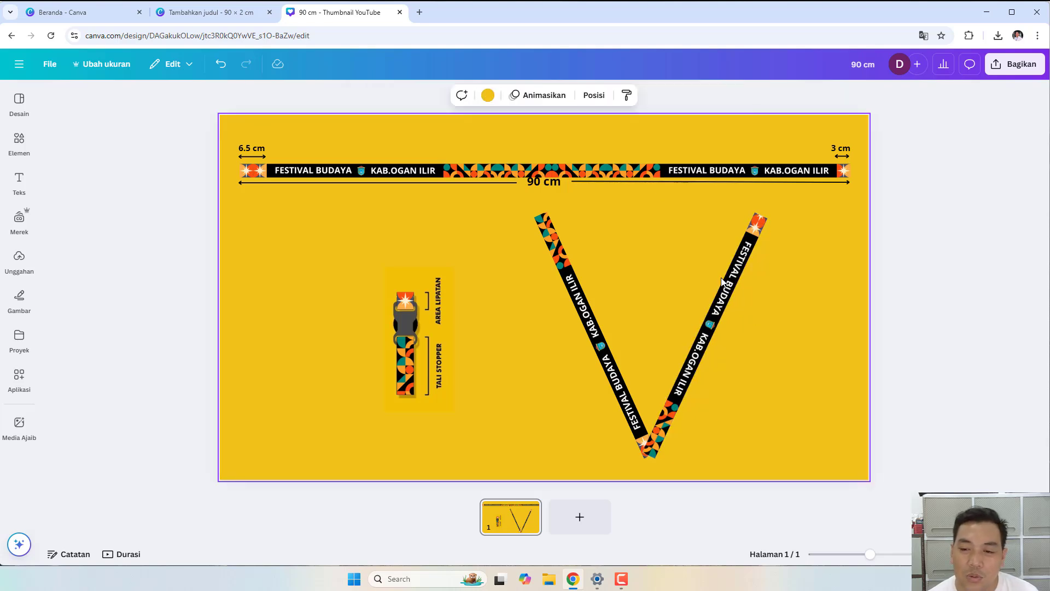
- Set the right strap's angle to 110° and move the left strap right to narrow the V
{"action": "left_click", "coordinate": [730, 294]}
{"action": "left_click_drag", "start_coordinate": [680, 313], "coordinate": [634, 335]}
{"action": "left_click", "coordinate": [618, 377]}
{"action": "left_click", "coordinate": [668, 335]}
{"action": "left_click_drag", "start_coordinate": [610, 371], "coordinate": [645, 371]}
{"action": "left_click", "coordinate": [763, 309]}
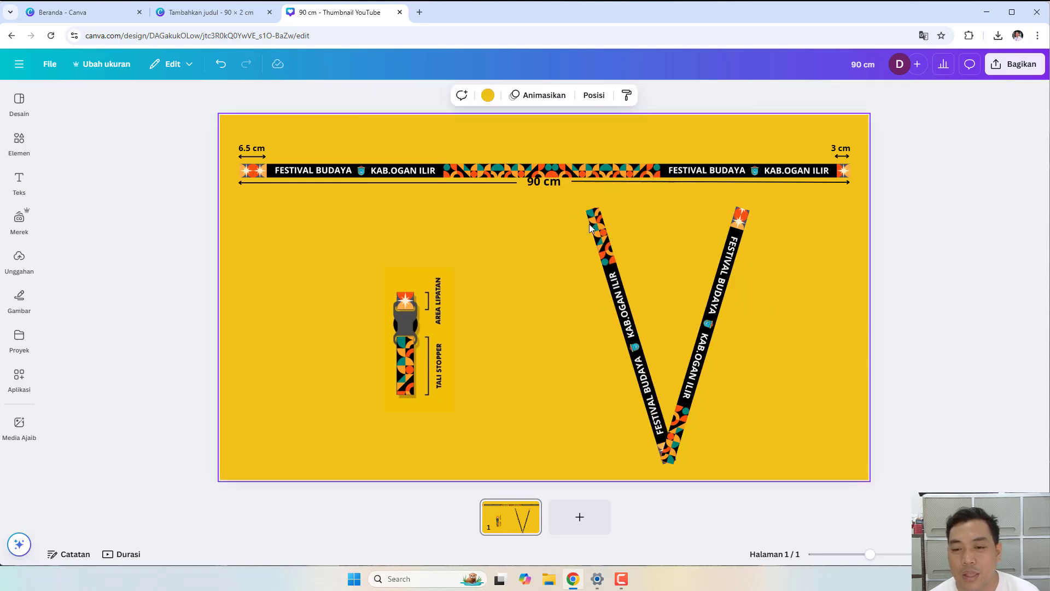
{"action": "left_click", "coordinate": [699, 369]}
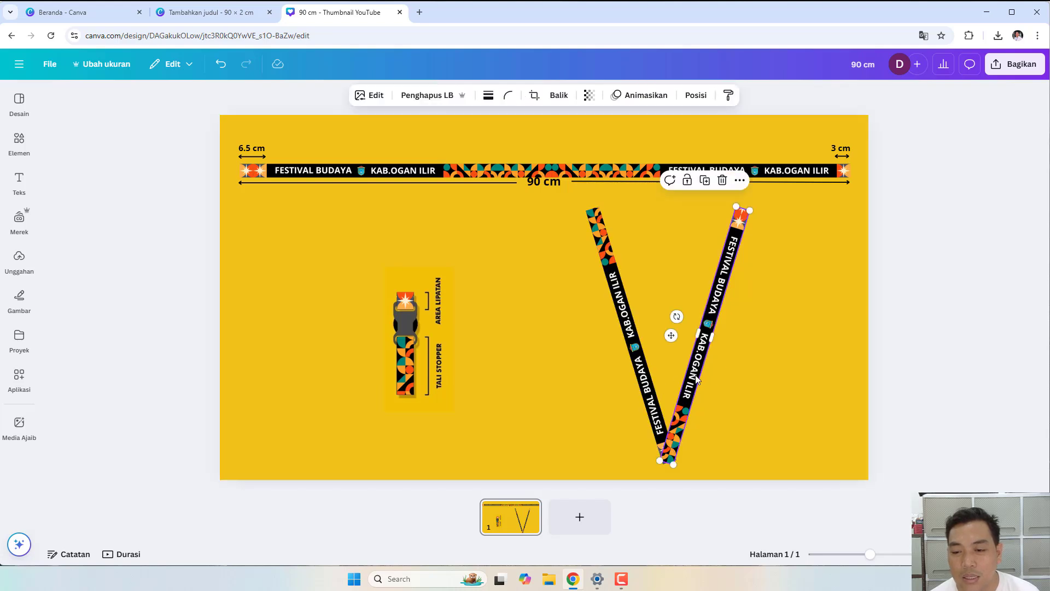
- Reposition the right strap's pattern inside its crop so the star end fills the bottom
{"action": "double_click", "coordinate": [694, 378]}
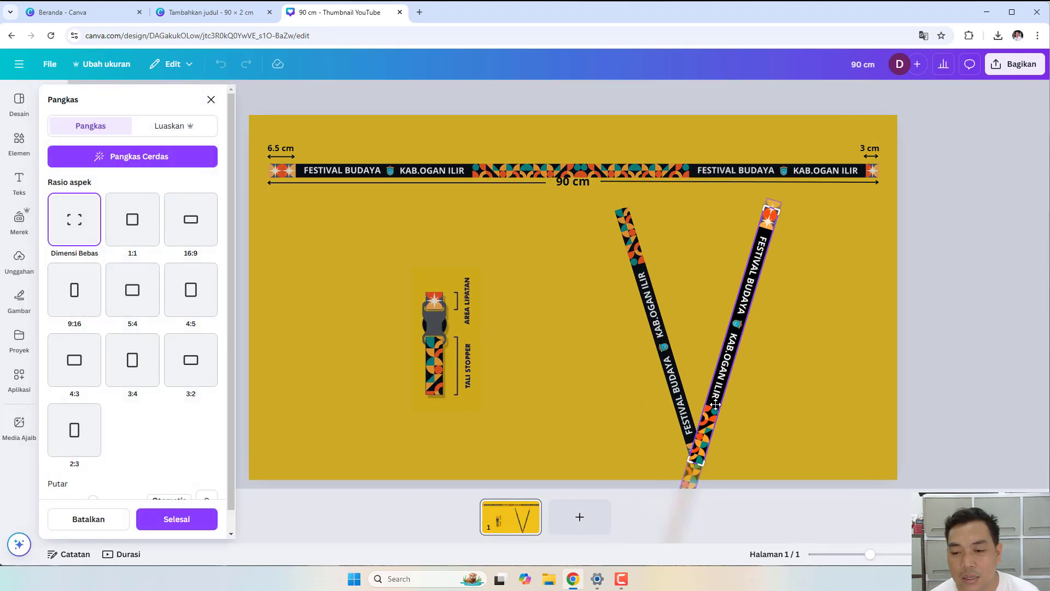
{"action": "left_click_drag", "start_coordinate": [714, 392], "coordinate": [867, 11]}
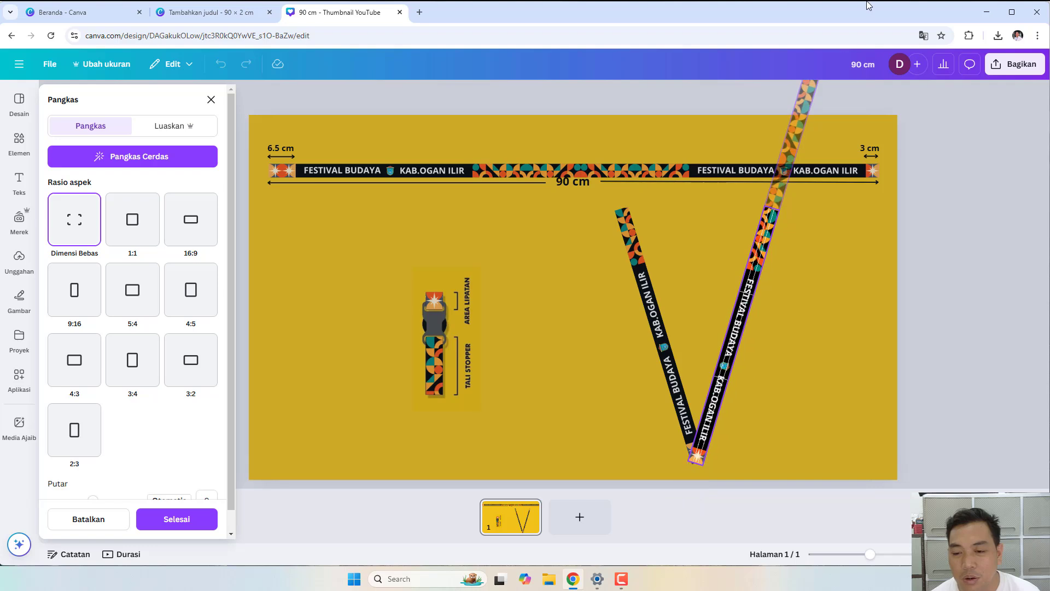
{"action": "left_click", "coordinate": [805, 301]}
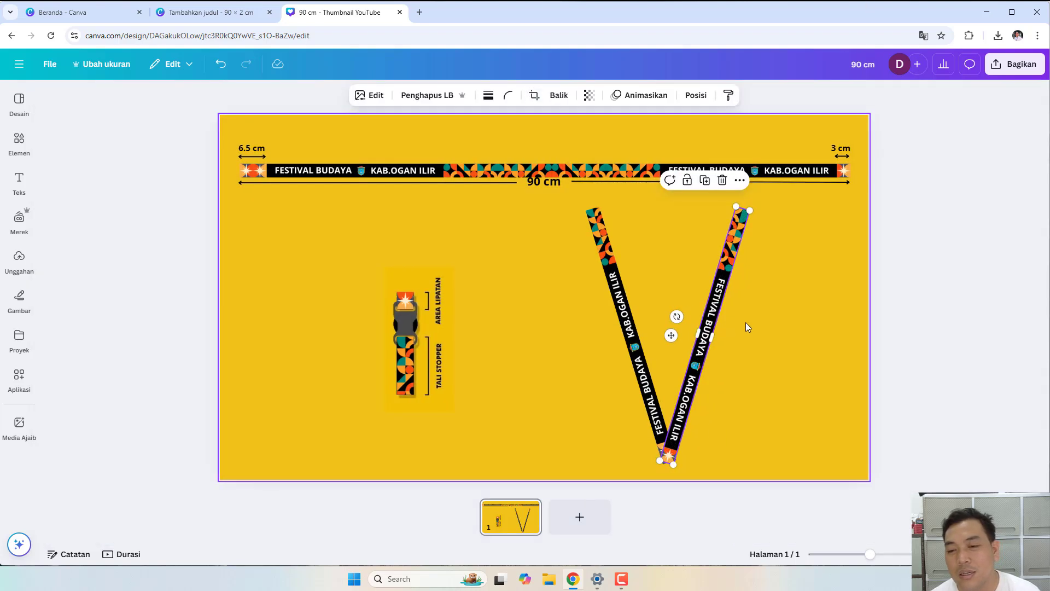
{"action": "left_click", "coordinate": [746, 322]}
- Shift both straps of the V lanyard together further left
{"action": "left_click_drag", "start_coordinate": [560, 253], "coordinate": [759, 445]}
{"action": "left_click_drag", "start_coordinate": [736, 387], "coordinate": [649, 373]}
{"action": "left_click", "coordinate": [753, 337]}
- Duplicate the left strap and rotate the copy toward horizontal
{"action": "left_click", "coordinate": [527, 232]}
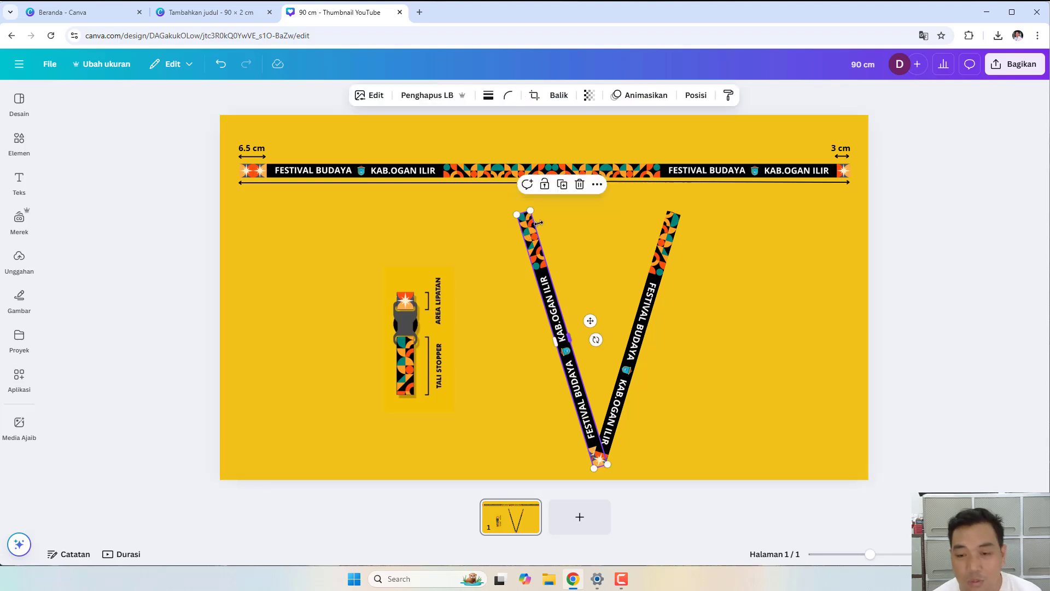
{"action": "key", "text": "ctrl+d"}
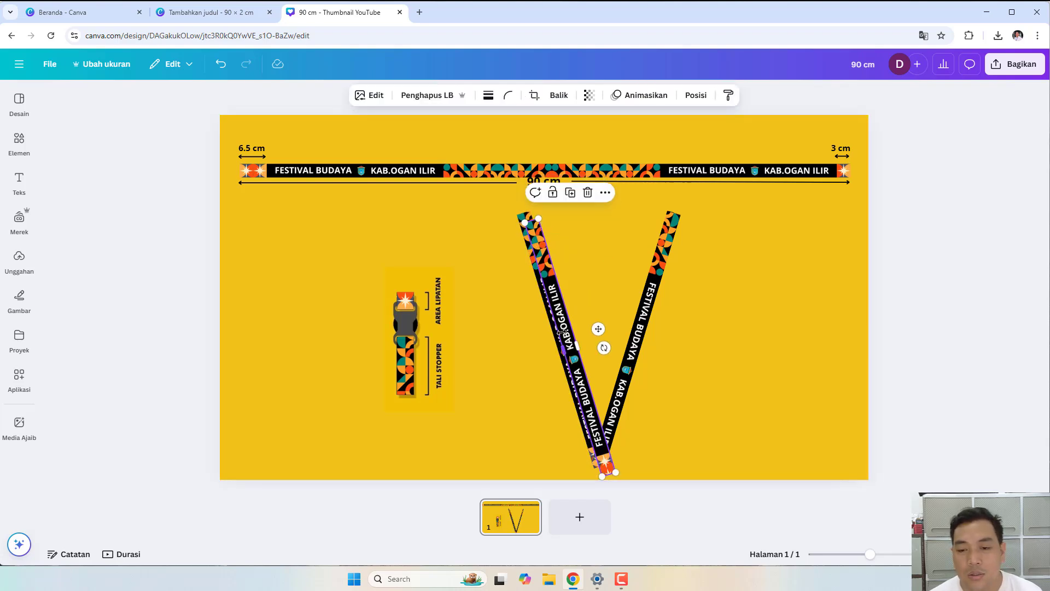
{"action": "left_click_drag", "start_coordinate": [604, 348], "coordinate": [558, 399]}
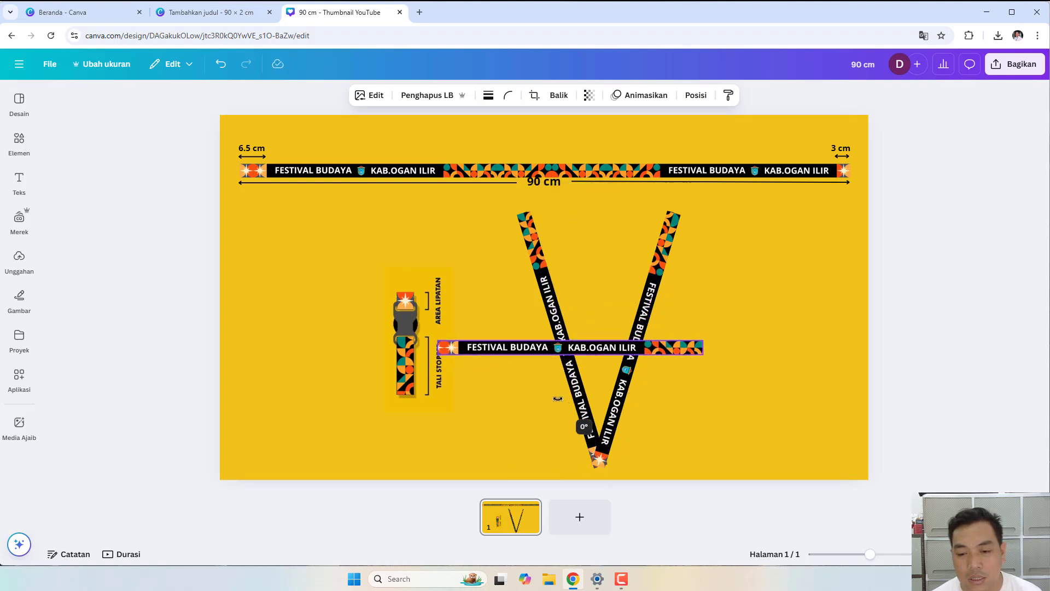
- Lay the strap copy across the V's top and slide its cropped pattern left to show the middle
{"action": "left_click_drag", "start_coordinate": [598, 344], "coordinate": [628, 218]}
{"action": "left_click", "coordinate": [758, 286]}
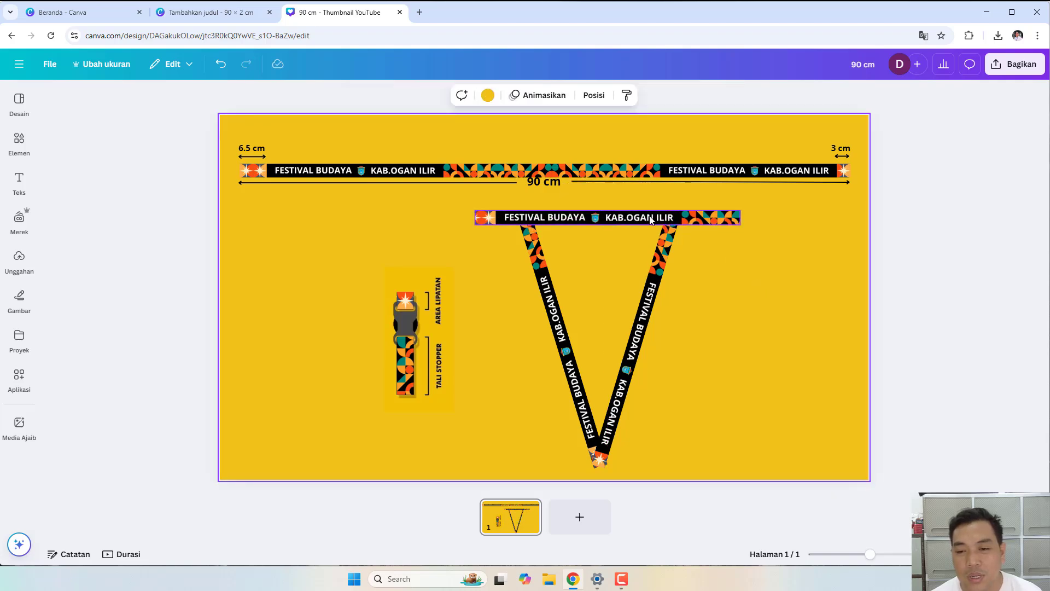
{"action": "double_click", "coordinate": [556, 219]}
{"action": "left_click_drag", "start_coordinate": [556, 224], "coordinate": [441, 230]}
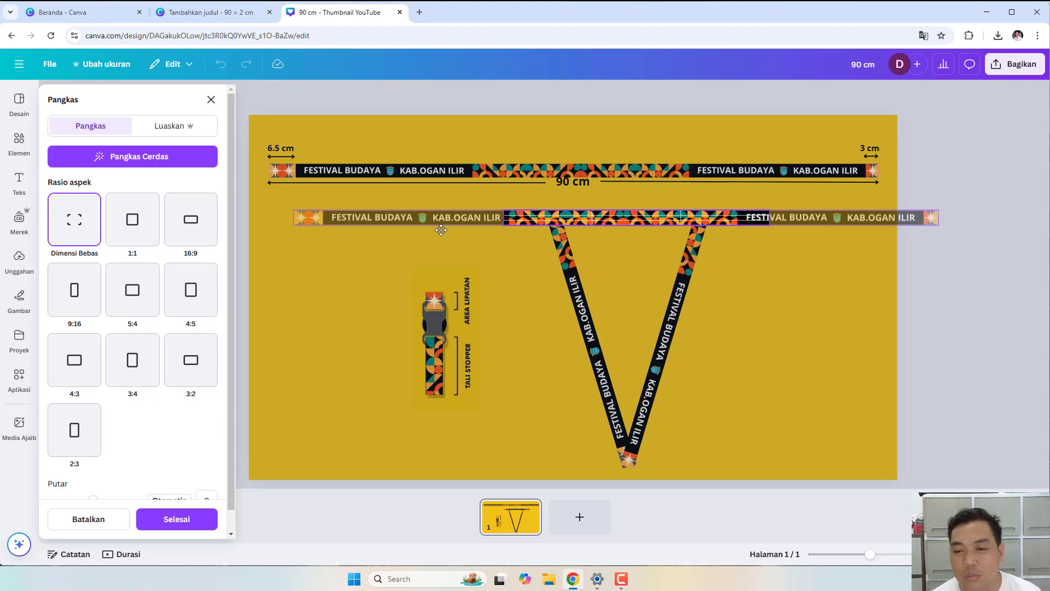
{"action": "left_click_drag", "start_coordinate": [441, 230], "coordinate": [454, 228]}
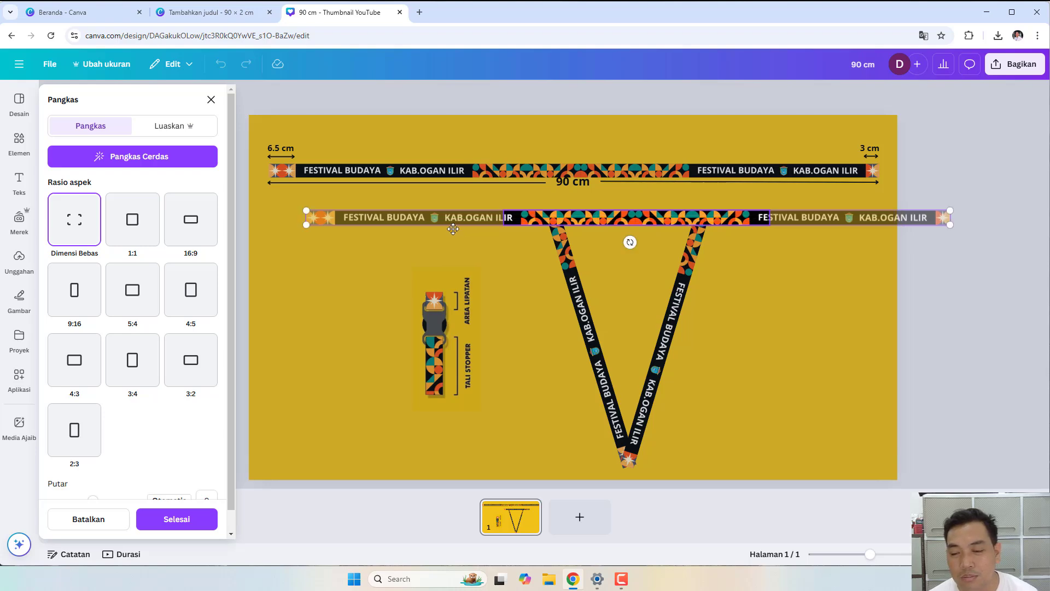
{"action": "left_click", "coordinate": [871, 363]}
{"action": "left_click", "coordinate": [751, 306]}
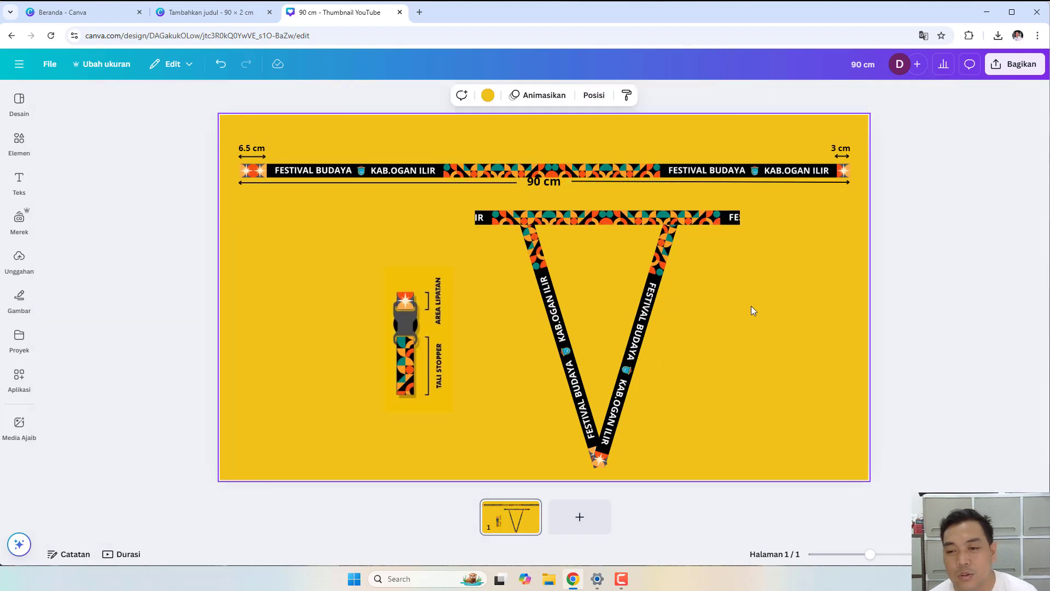
- Shorten the horizontal strap's right end to the V's right corner
{"action": "left_click", "coordinate": [730, 219]}
{"action": "left_click_drag", "start_coordinate": [740, 218], "coordinate": [675, 215]}
{"action": "left_click", "coordinate": [711, 229]}
{"action": "left_click", "coordinate": [658, 217]}
{"action": "left_click", "coordinate": [720, 257]}
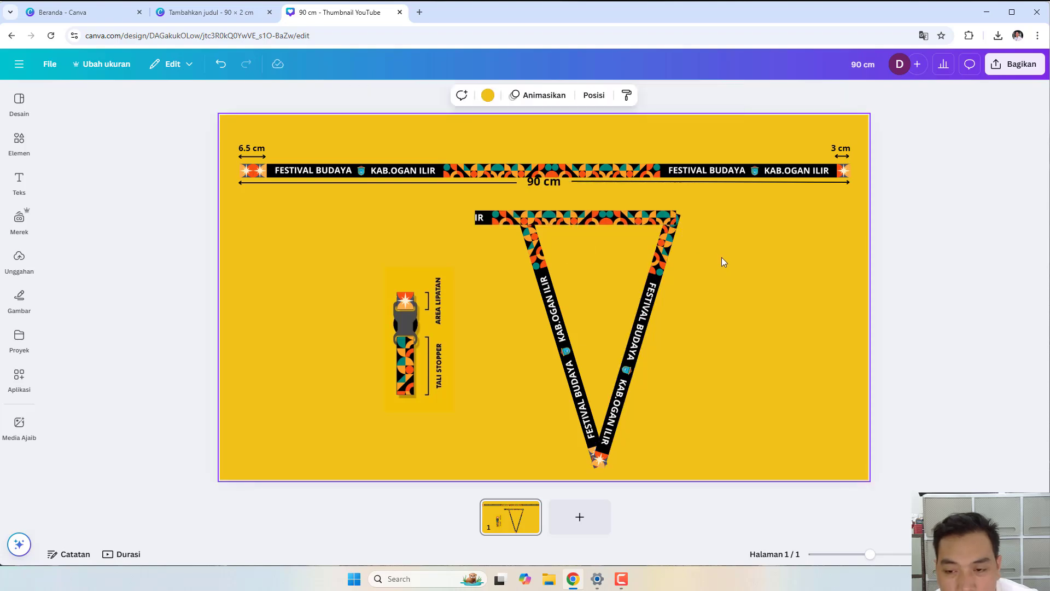
{"action": "left_click", "coordinate": [675, 219]}
{"action": "left_click_drag", "start_coordinate": [677, 219], "coordinate": [679, 220]}
{"action": "left_click", "coordinate": [626, 278]}
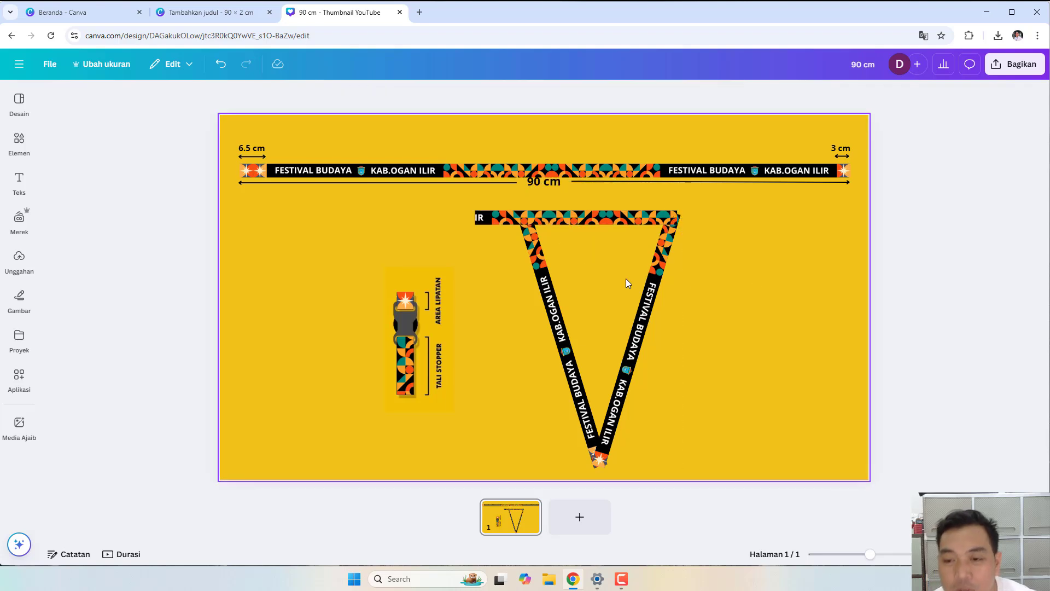
- Trim the horizontal strap's left end to the V's left corner
{"action": "left_click", "coordinate": [508, 219]}
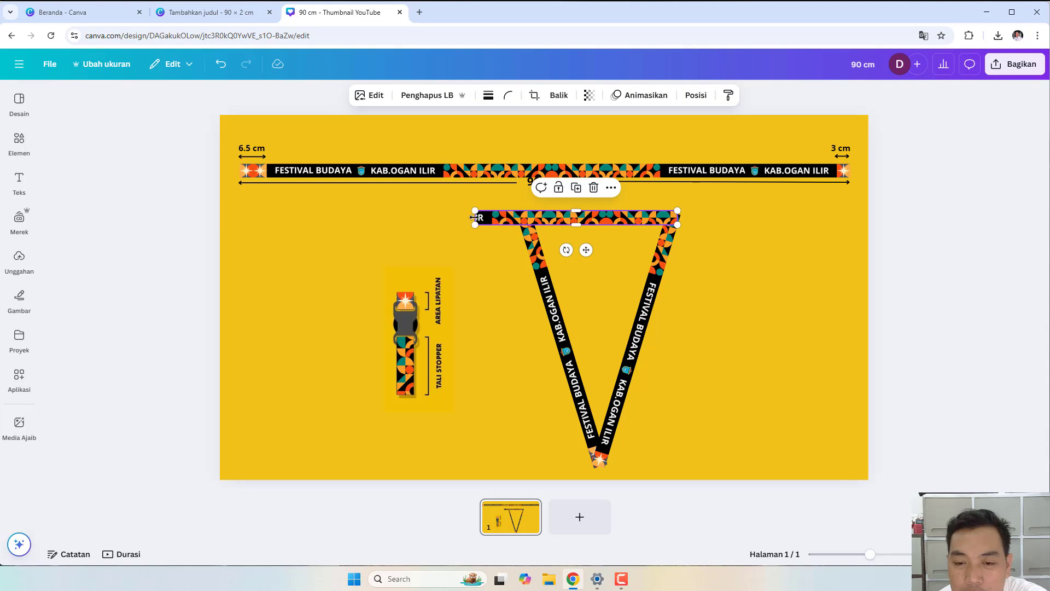
{"action": "left_click_drag", "start_coordinate": [485, 217], "coordinate": [519, 219]}
{"action": "left_click", "coordinate": [728, 263]}
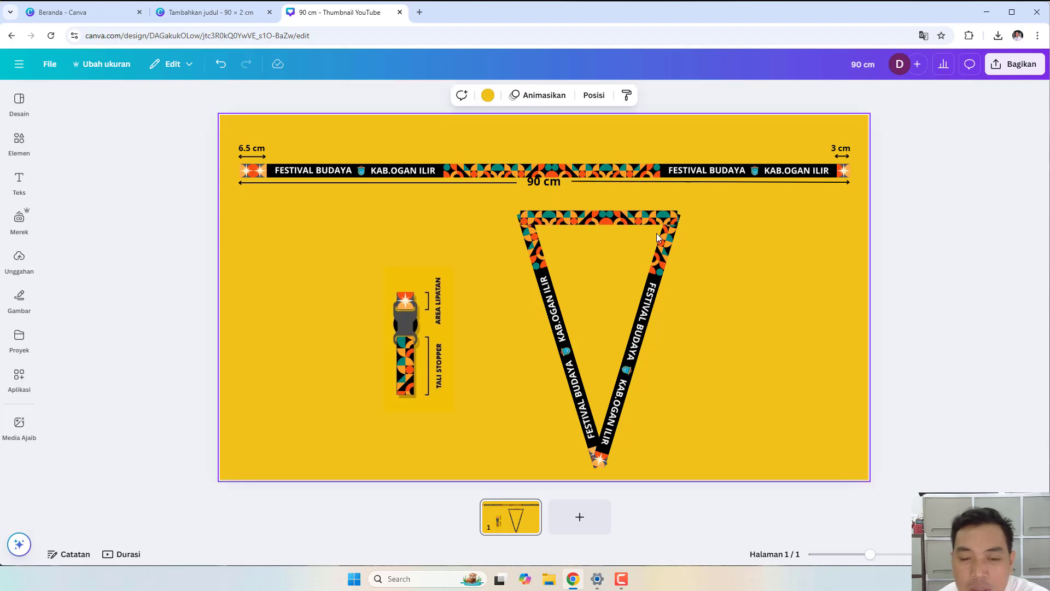
{"action": "left_click", "coordinate": [10, 134]}
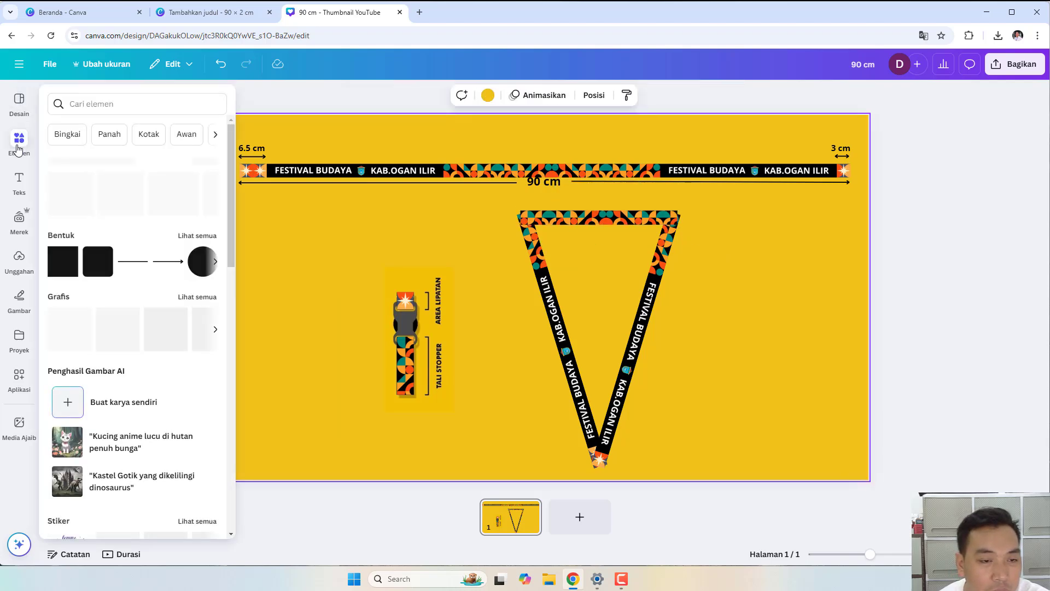
- Add a small square shape filled with the yellow background colour
{"action": "left_click", "coordinate": [58, 267]}
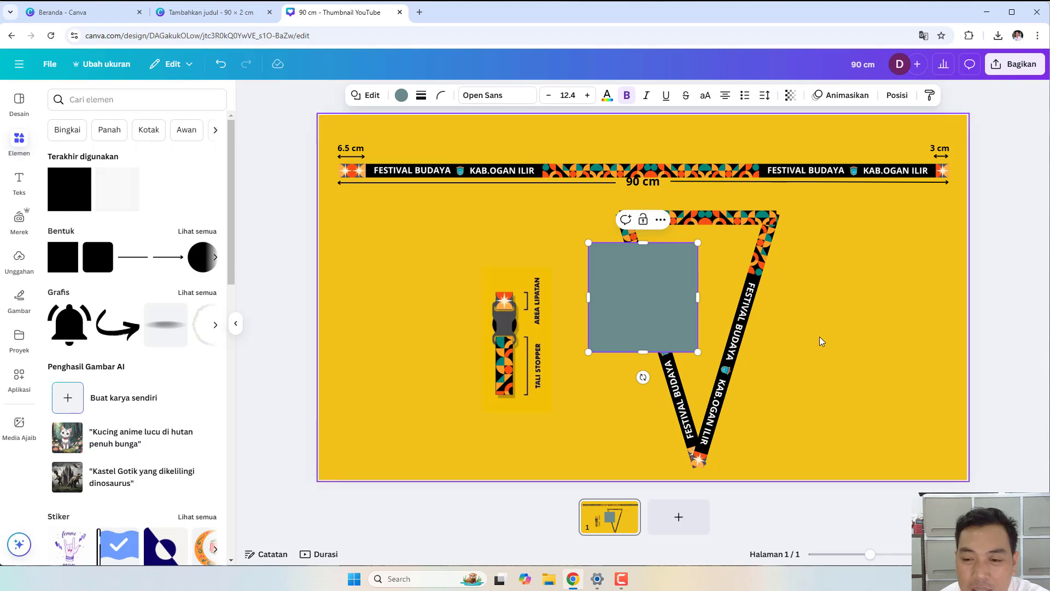
{"action": "left_click", "coordinate": [701, 316]}
{"action": "left_click", "coordinate": [693, 264]}
{"action": "left_click_drag", "start_coordinate": [698, 242], "coordinate": [626, 309]}
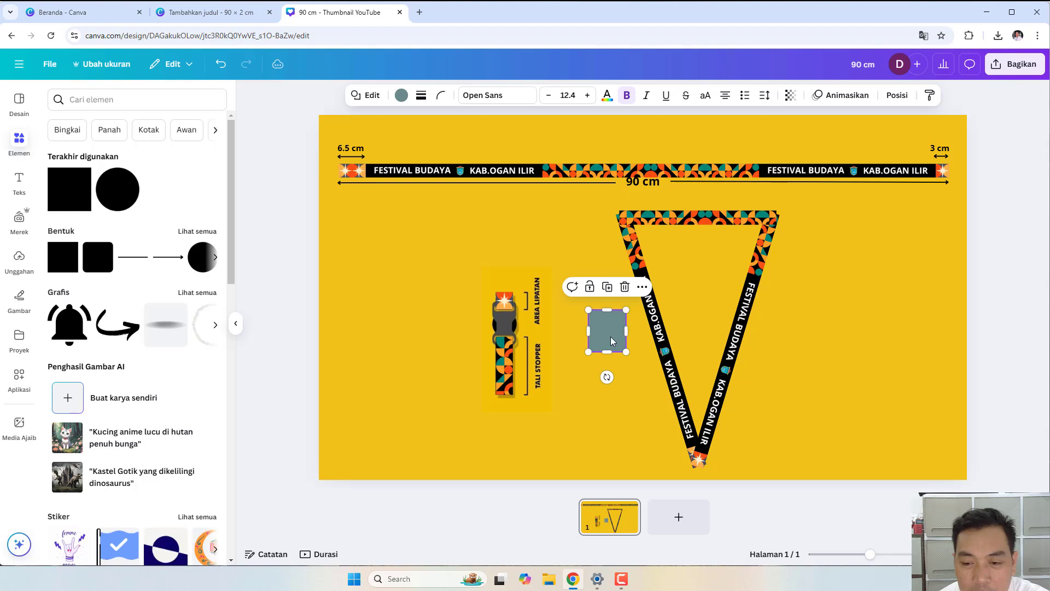
{"action": "left_click", "coordinate": [401, 95]}
{"action": "left_click", "coordinate": [182, 167]}
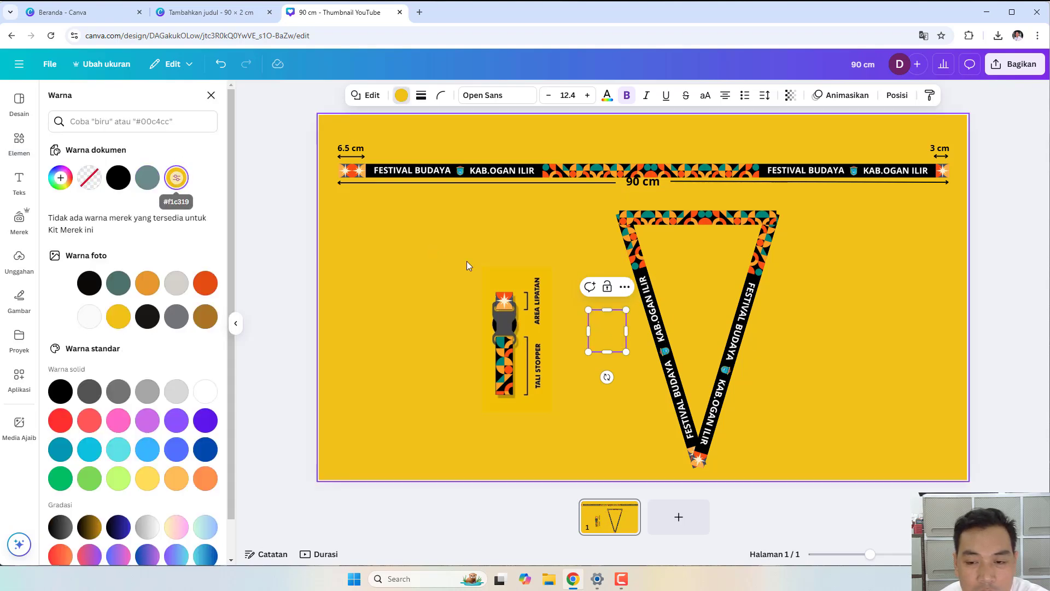
{"action": "left_click", "coordinate": [634, 351]}
- Rotate the yellow square to 22° and place it over the lanyard's top-left corner
{"action": "left_click", "coordinate": [607, 336]}
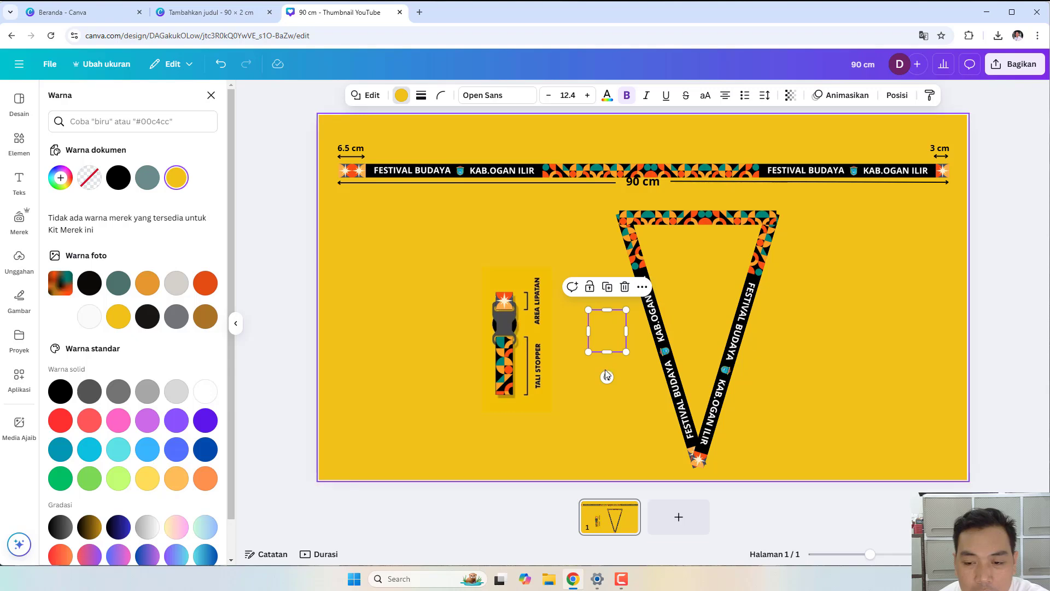
{"action": "left_click_drag", "start_coordinate": [605, 369], "coordinate": [585, 382]}
{"action": "left_click_drag", "start_coordinate": [611, 338], "coordinate": [606, 219]}
{"action": "left_click", "coordinate": [608, 282]}
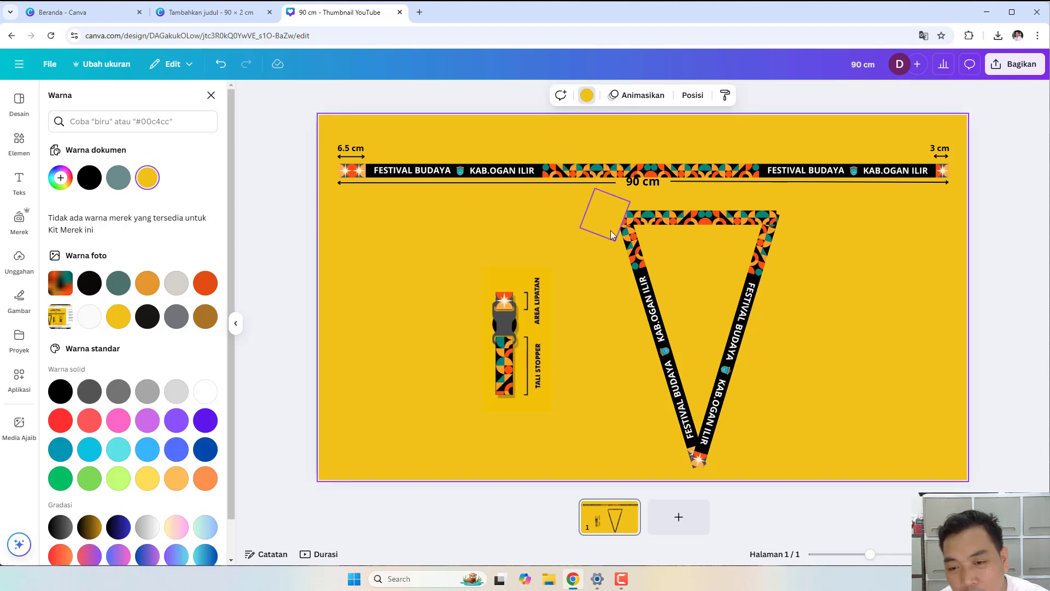
{"action": "left_click", "coordinate": [607, 217]}
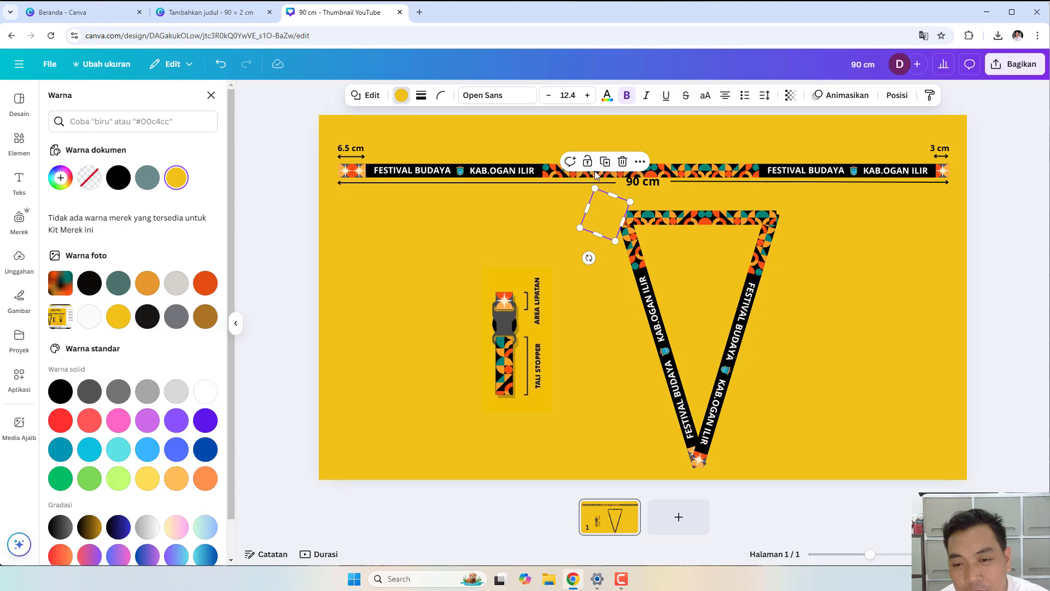
- Try the rotated mask on the top-right corner, then settle it over the top-left corner
{"action": "left_click_drag", "start_coordinate": [613, 228], "coordinate": [818, 219]}
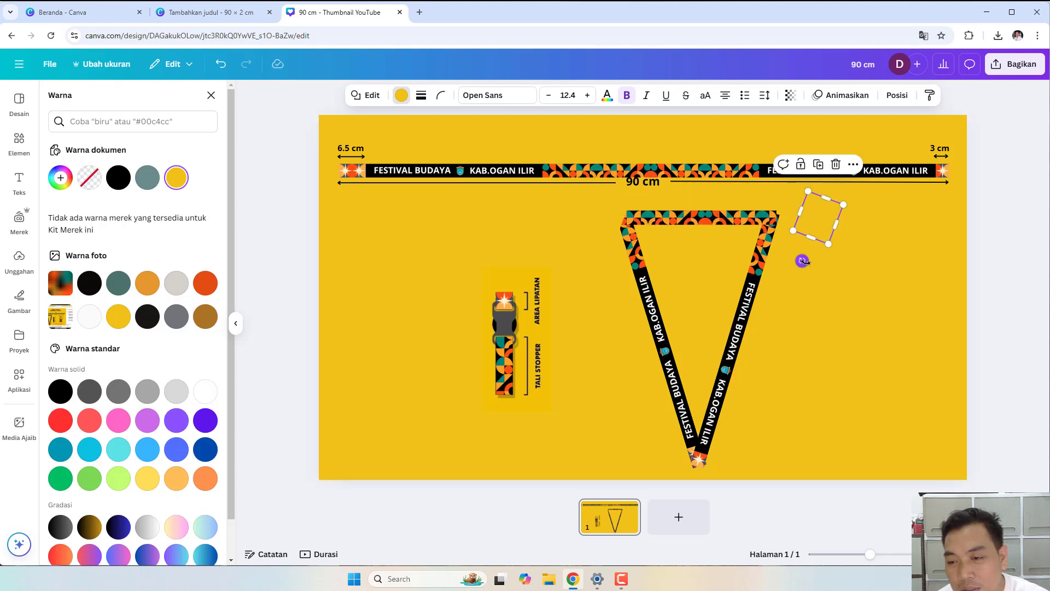
{"action": "left_click_drag", "start_coordinate": [804, 259], "coordinate": [836, 262]}
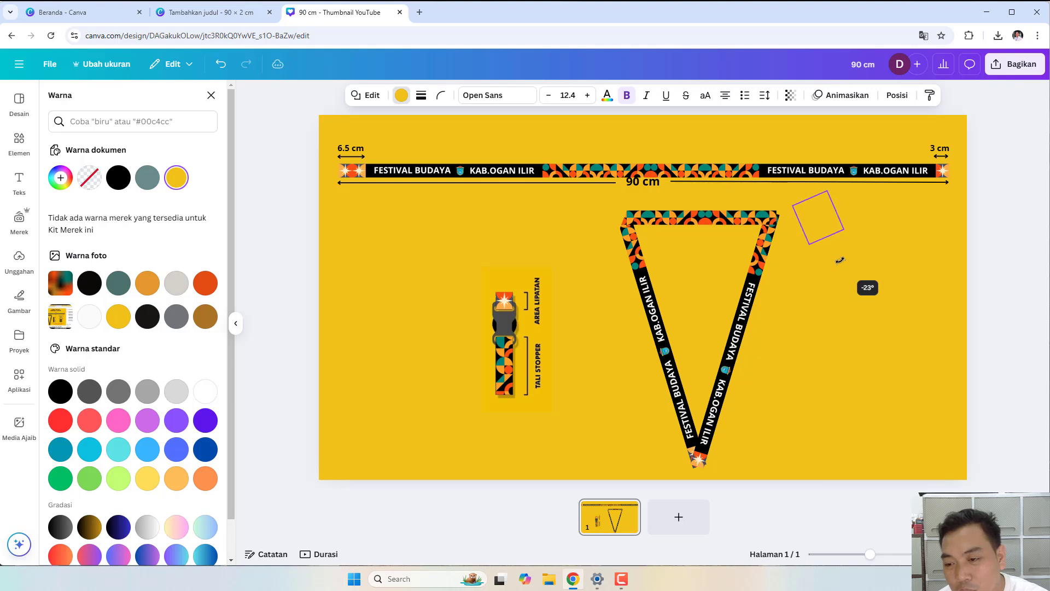
{"action": "left_click_drag", "start_coordinate": [840, 264], "coordinate": [840, 263]}
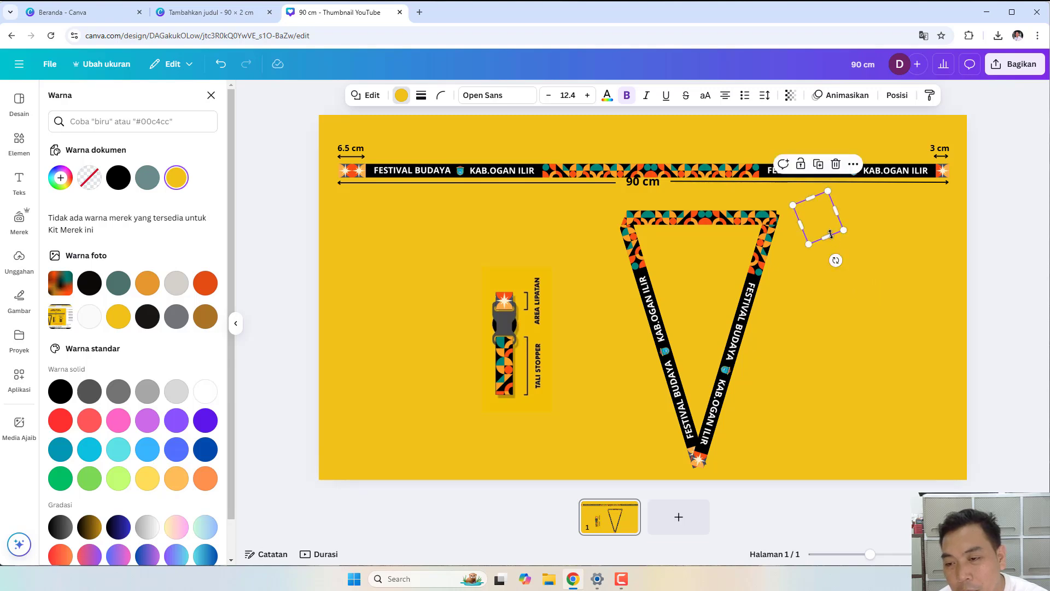
{"action": "left_click_drag", "start_coordinate": [821, 220], "coordinate": [597, 215]}
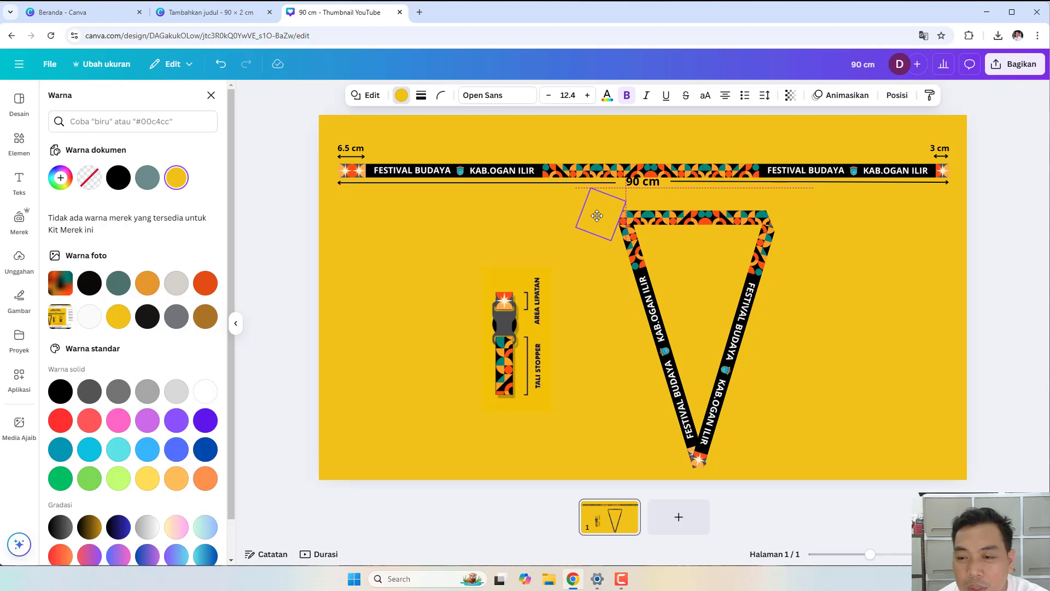
{"action": "left_click_drag", "start_coordinate": [598, 216], "coordinate": [600, 219]}
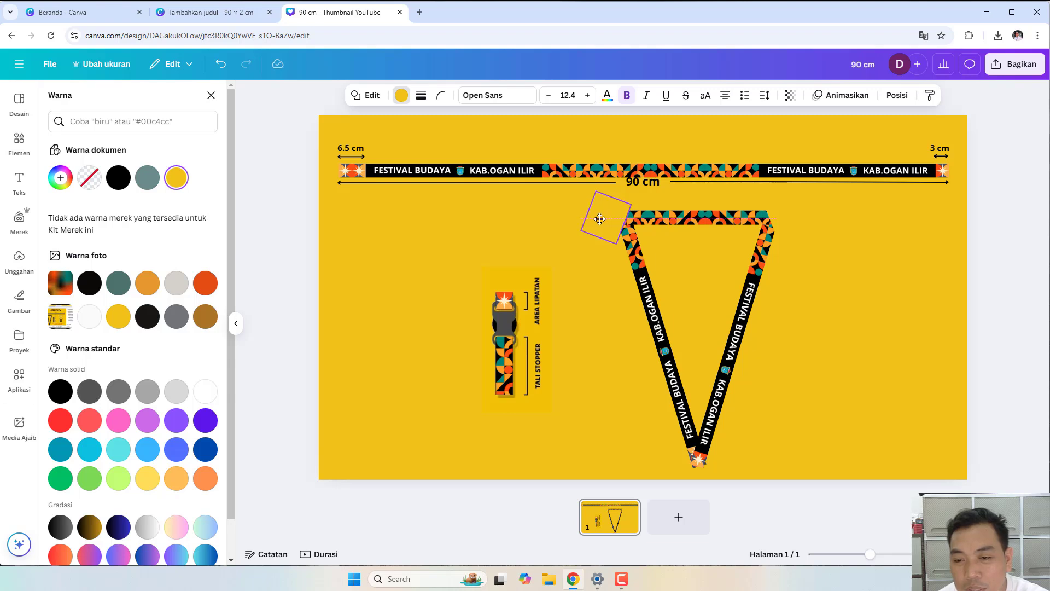
{"action": "left_click_drag", "start_coordinate": [598, 218], "coordinate": [599, 219]}
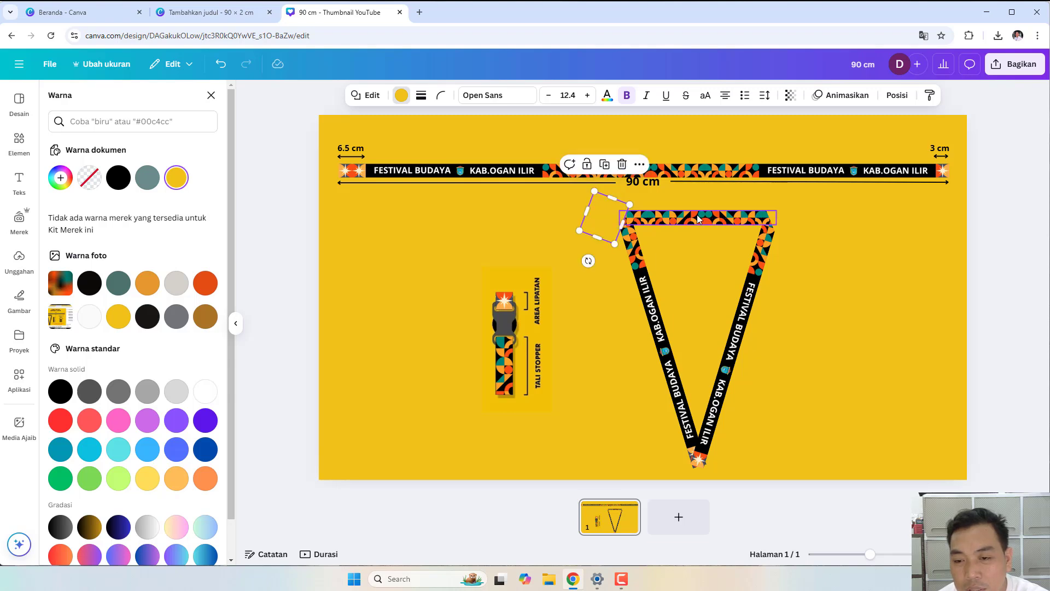
{"action": "left_click", "coordinate": [894, 255]}
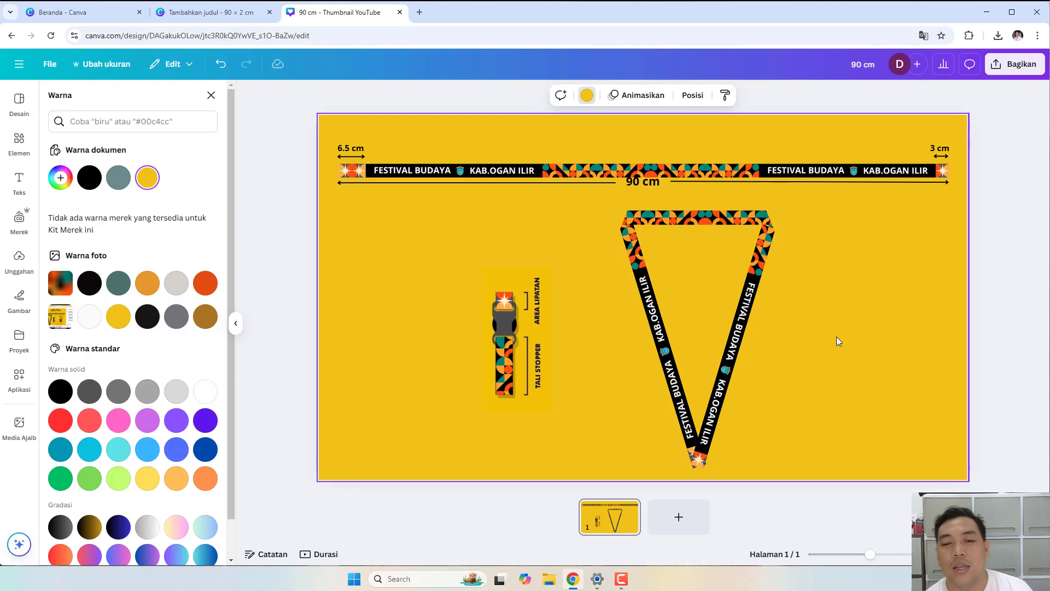
- Nudge the top 90 cm festival strap slightly upward
{"action": "left_click", "coordinate": [639, 186]}
{"action": "left_click", "coordinate": [683, 197]}
{"action": "left_click_drag", "start_coordinate": [666, 168], "coordinate": [665, 165]}
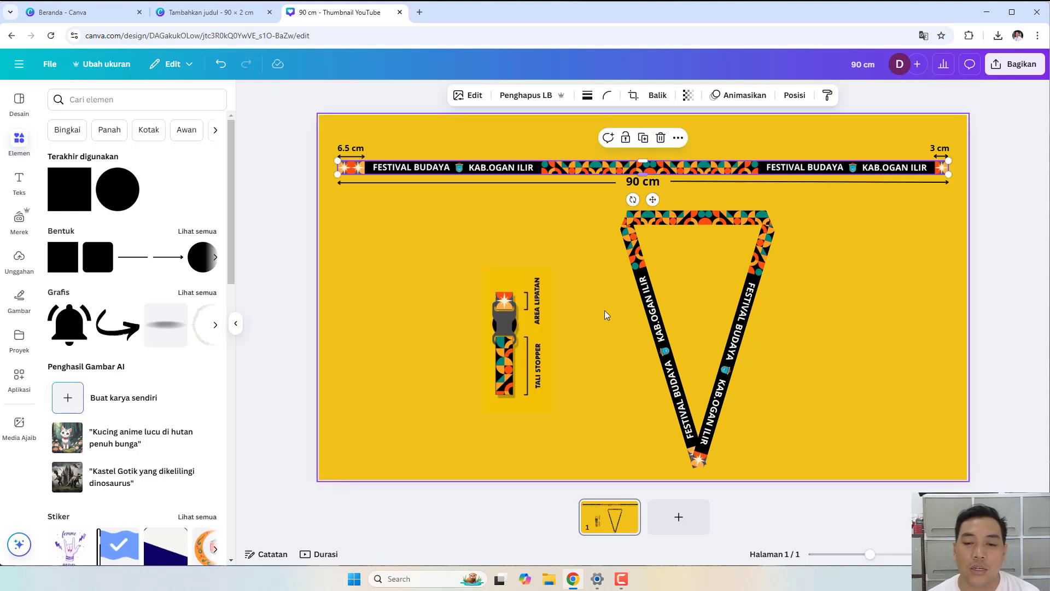
{"action": "left_click", "coordinate": [378, 328]}
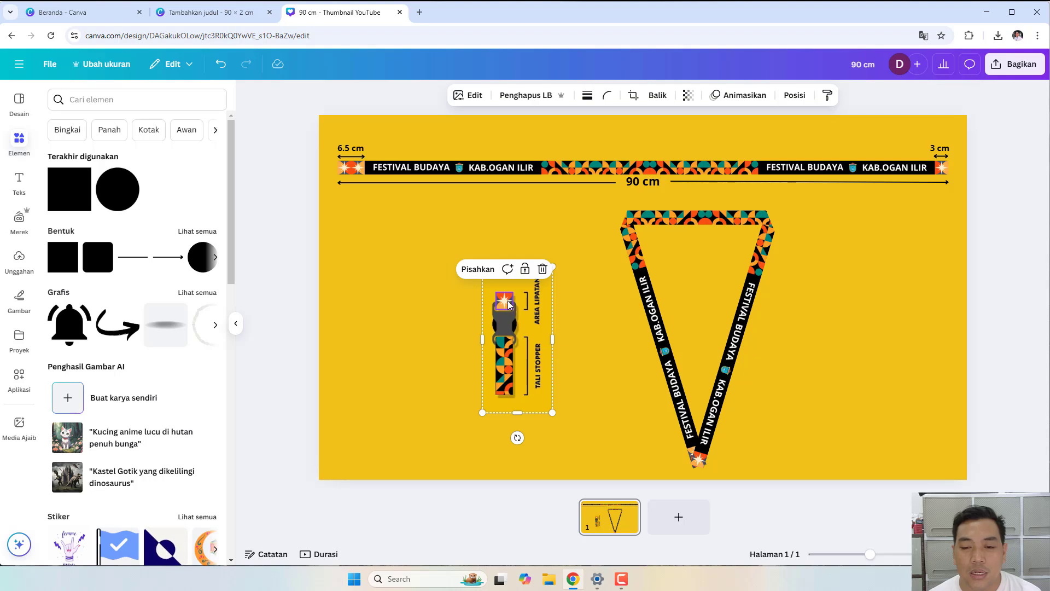
- Ungroup the stopper detail, move its orange top piece, and select the stopper with its labels
{"action": "left_click_drag", "start_coordinate": [508, 301], "coordinate": [481, 284]}
{"action": "left_click", "coordinate": [454, 256]}
{"action": "left_click", "coordinate": [565, 315]}
{"action": "left_click", "coordinate": [596, 322]}
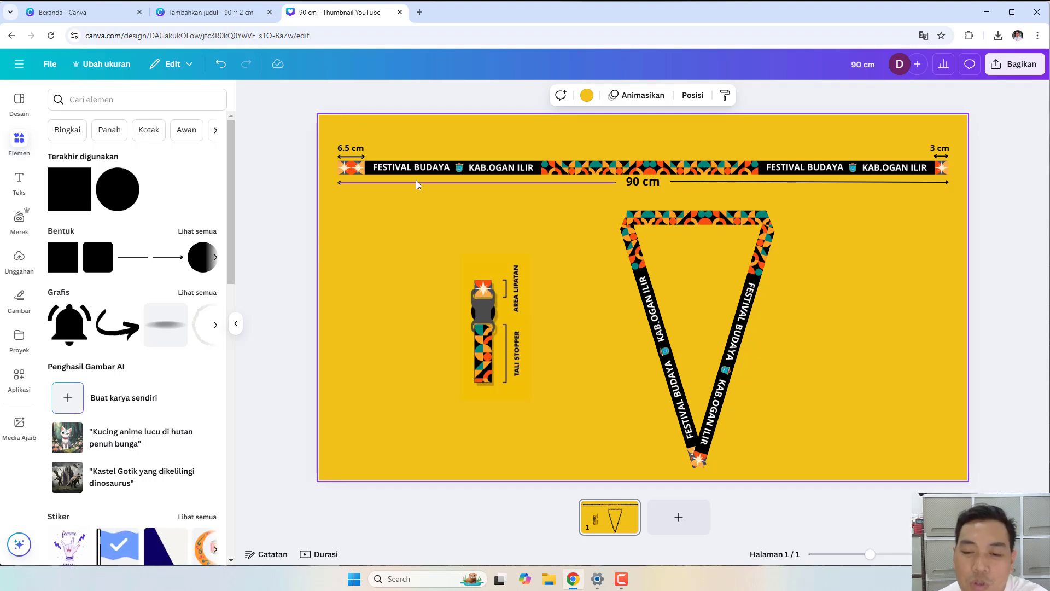
{"action": "left_click_drag", "start_coordinate": [413, 228], "coordinate": [549, 432]}
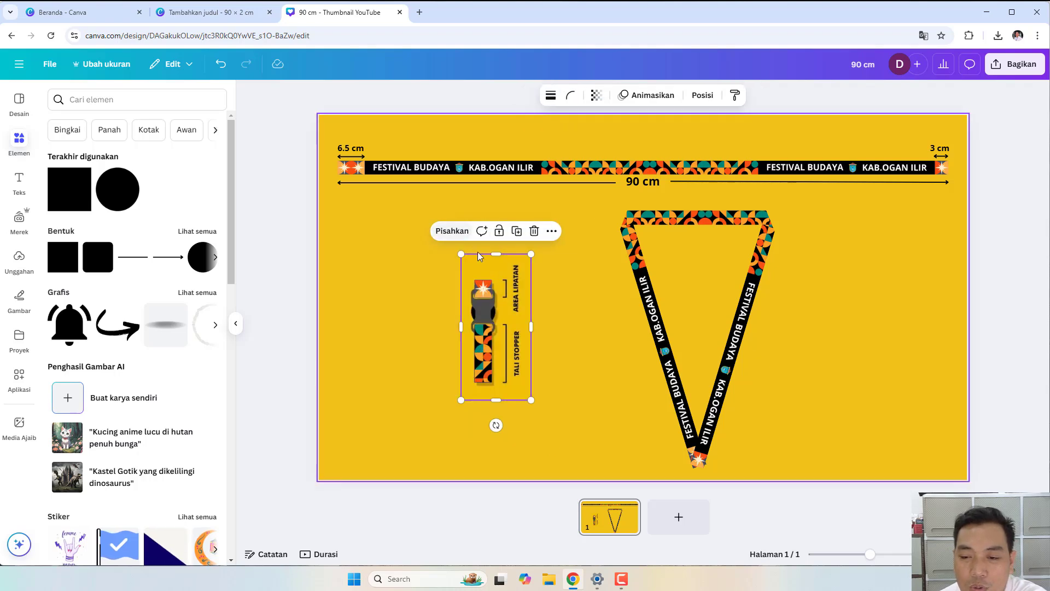
- Group the V lanyard straps and corner mask squares into one unit
{"action": "left_click", "coordinate": [593, 222]}
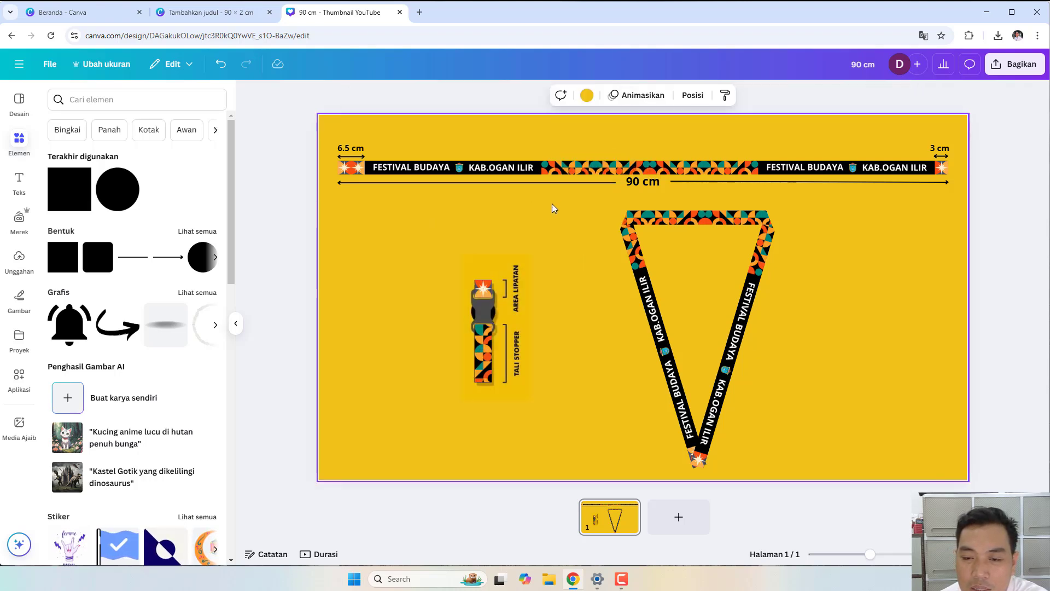
{"action": "left_click_drag", "start_coordinate": [555, 191], "coordinate": [799, 469]}
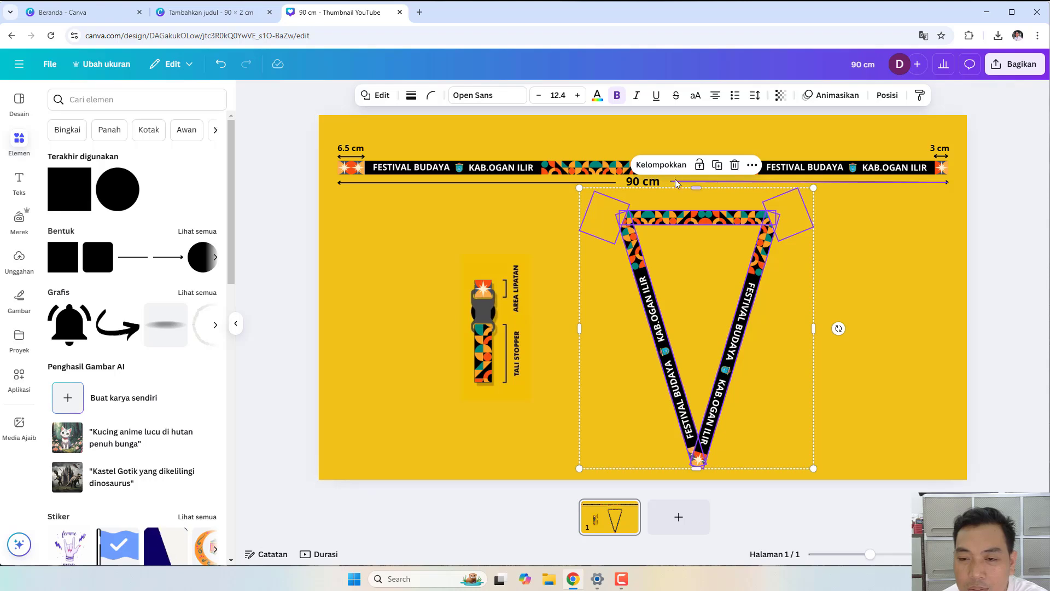
{"action": "left_click", "coordinate": [660, 165]}
- Nudge the lanyard together with the stopper, then enlarge the lanyard group slightly
{"action": "left_click", "coordinate": [500, 284]}
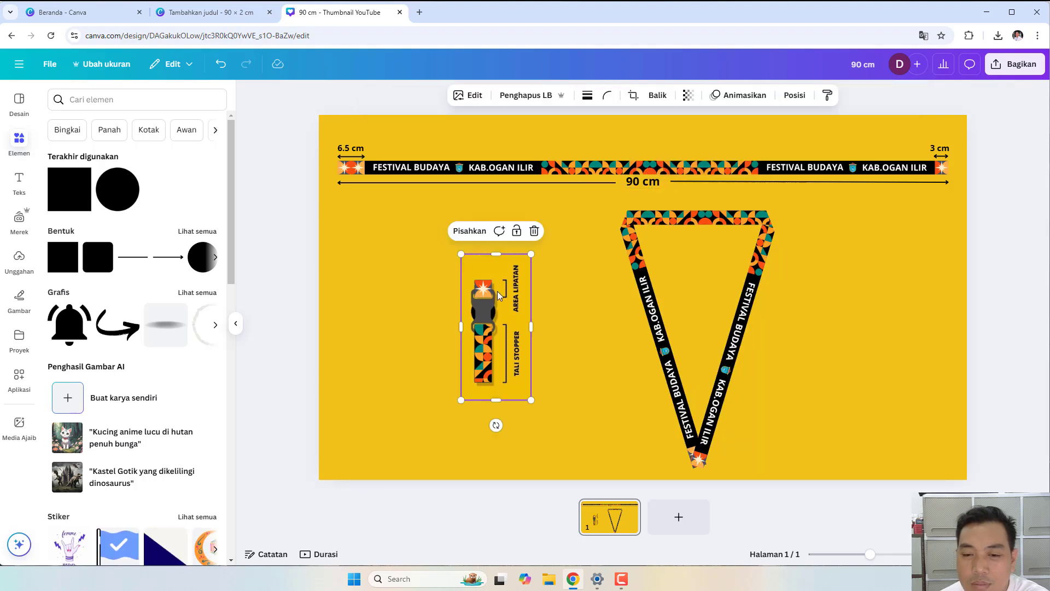
{"action": "left_click", "coordinate": [630, 270], "text": "shift"}
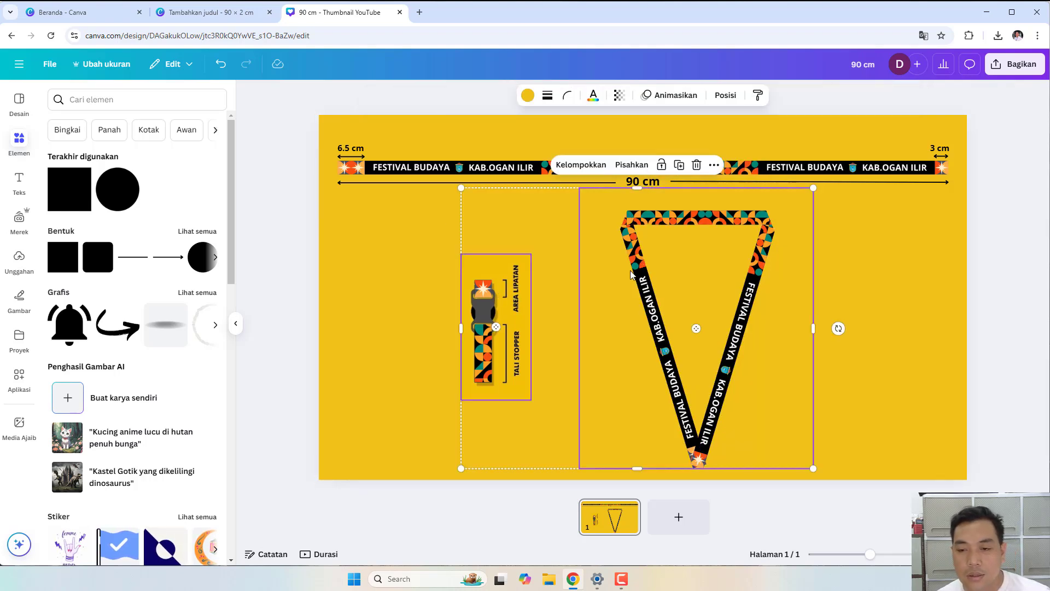
{"action": "mouse_move", "coordinate": [629, 270]}
{"action": "left_mouse_down"}
{"action": "mouse_move", "coordinate": [731, 269]}
{"action": "mouse_move", "coordinate": [631, 270]}
{"action": "left_mouse_up"}
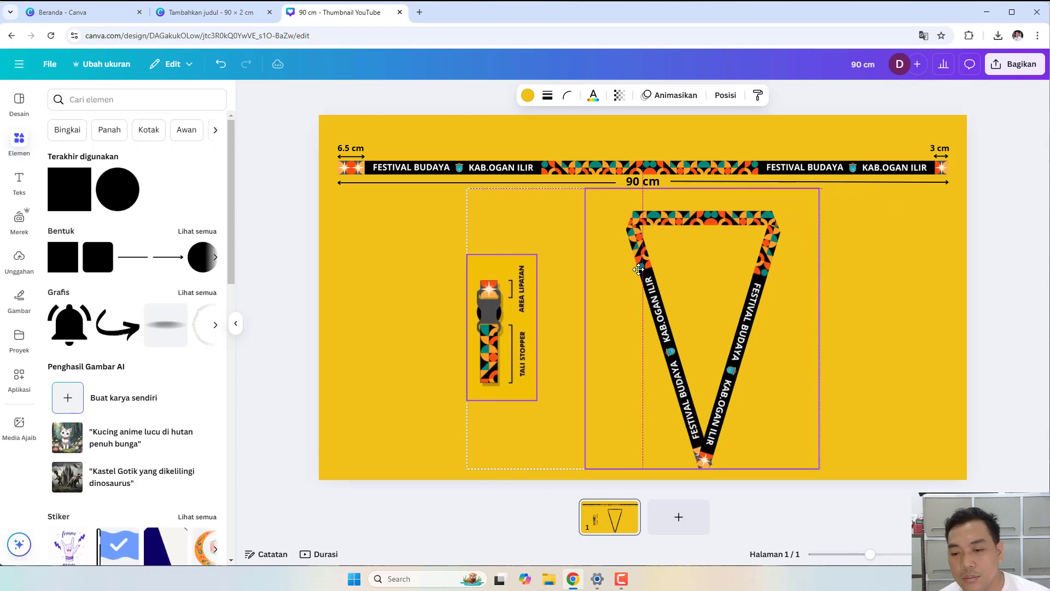
{"action": "left_click", "coordinate": [835, 270]}
{"action": "left_click", "coordinate": [793, 264]}
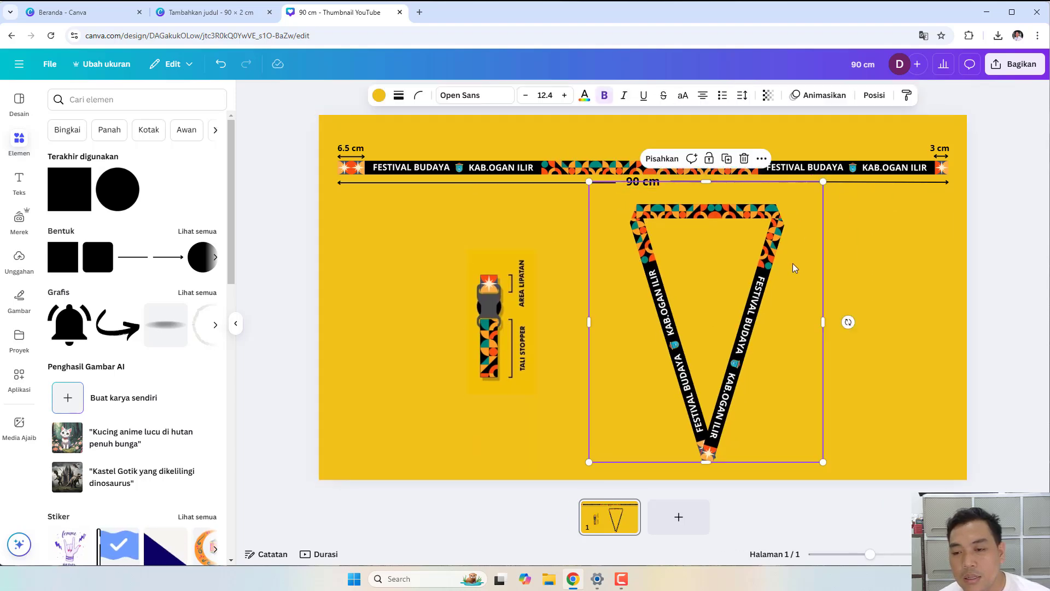
{"action": "left_click_drag", "start_coordinate": [821, 176], "coordinate": [818, 199]}
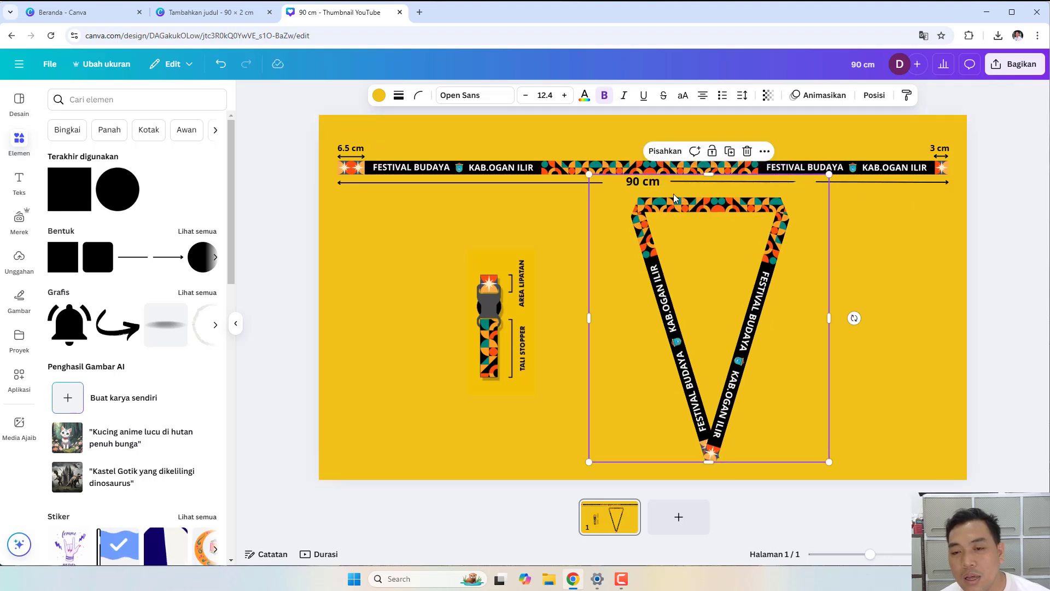
- Send the lanyard group to the very back and enlarge it a little more
{"action": "left_click", "coordinate": [765, 151]}
{"action": "mouse_move", "coordinate": [814, 302]}
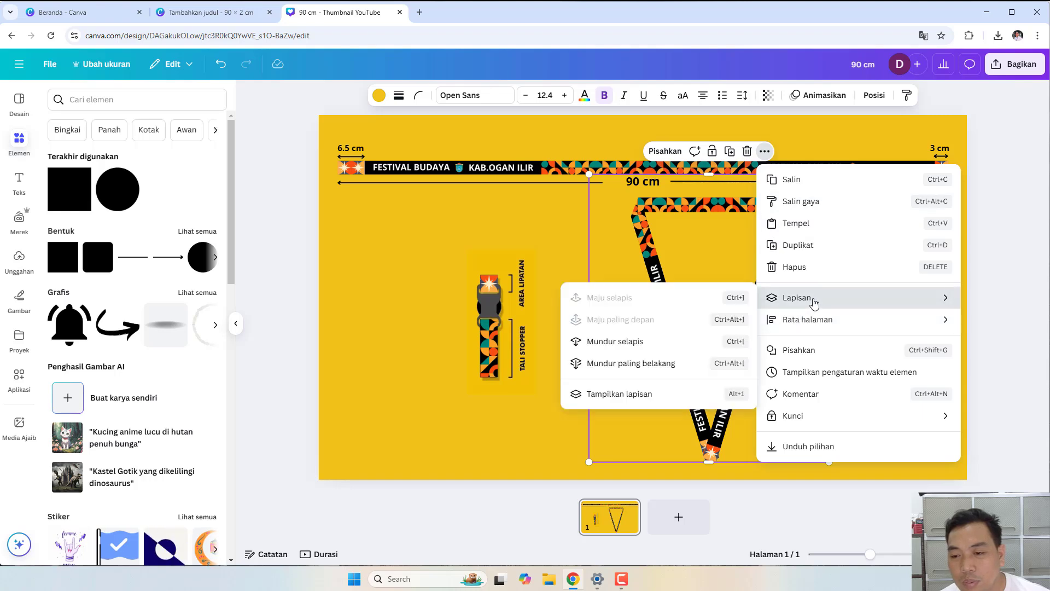
{"action": "left_click", "coordinate": [658, 366]}
{"action": "left_click", "coordinate": [819, 266]}
{"action": "left_click", "coordinate": [766, 273]}
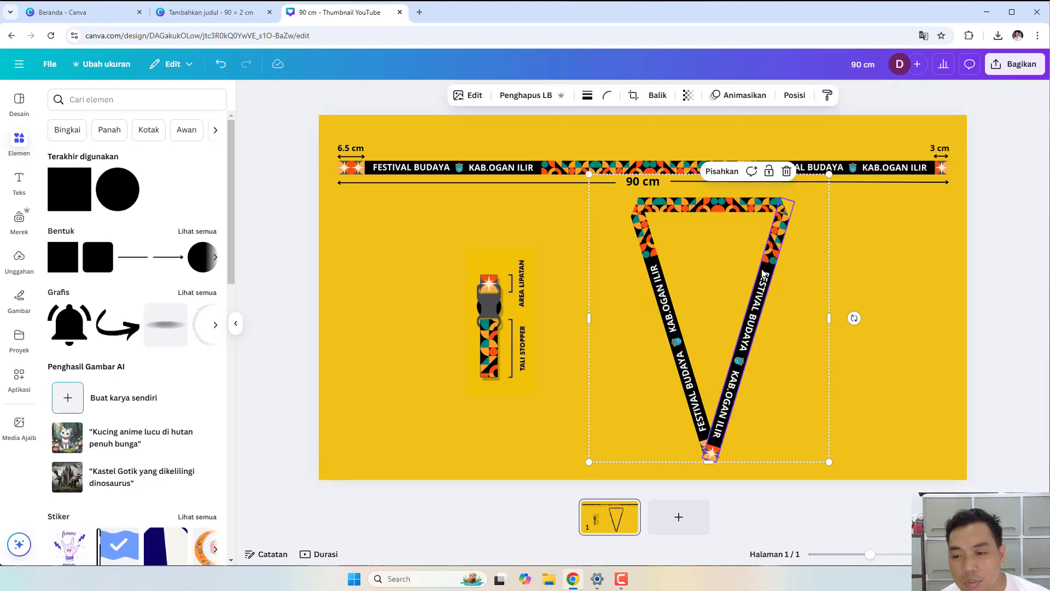
{"action": "left_click_drag", "start_coordinate": [589, 463], "coordinate": [587, 474]}
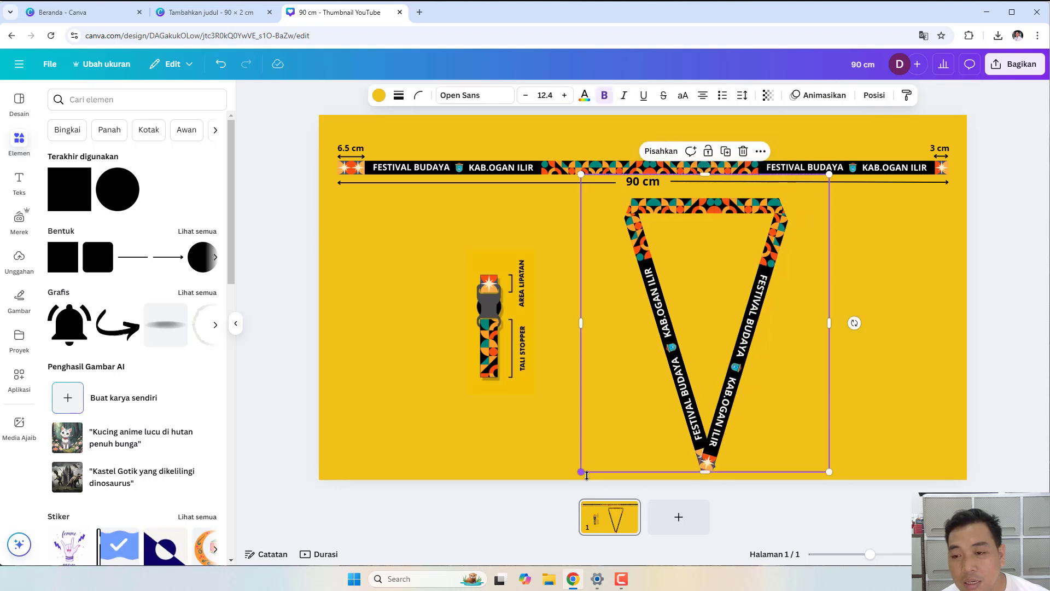
{"action": "left_click", "coordinate": [903, 308]}
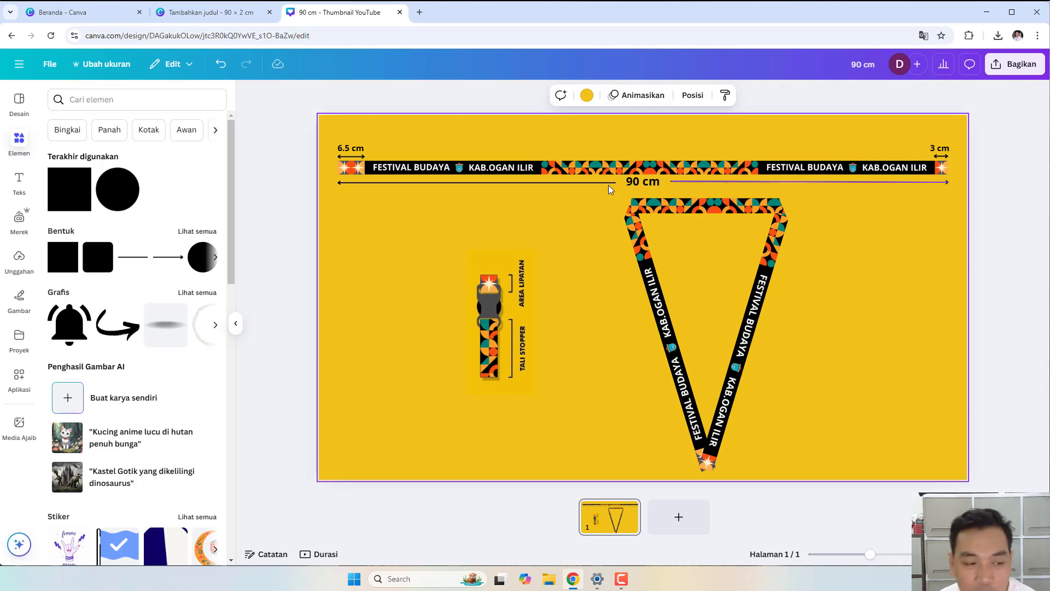
- Move the stopper detail beside the V lanyard's right arm and shift the lanyard right
{"action": "left_click", "coordinate": [539, 334]}
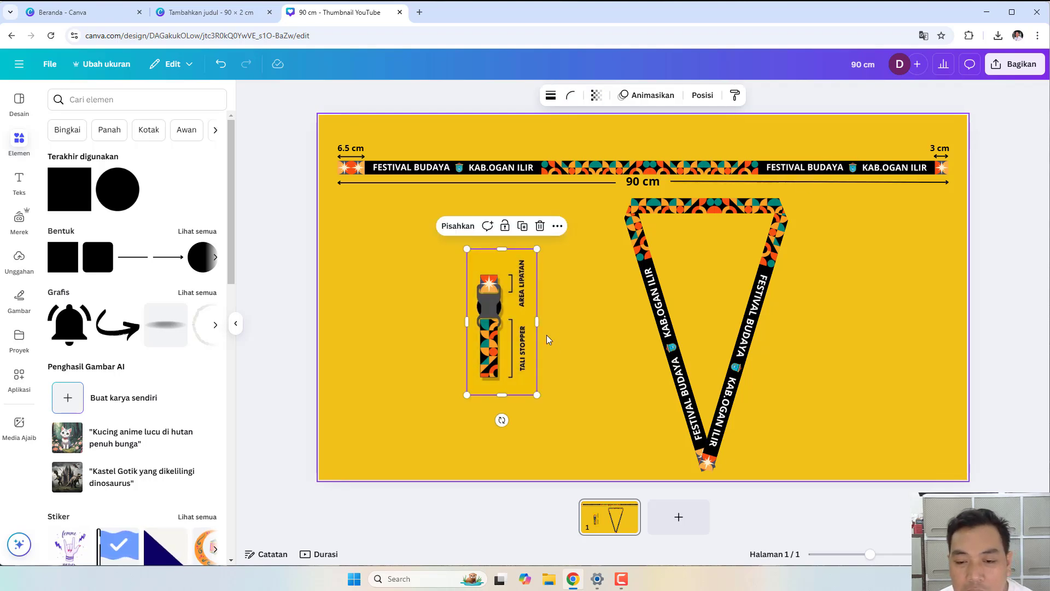
{"action": "left_click_drag", "start_coordinate": [539, 334], "coordinate": [870, 346]}
{"action": "left_click_drag", "start_coordinate": [650, 299], "coordinate": [713, 300]}
{"action": "left_click", "coordinate": [358, 274]}
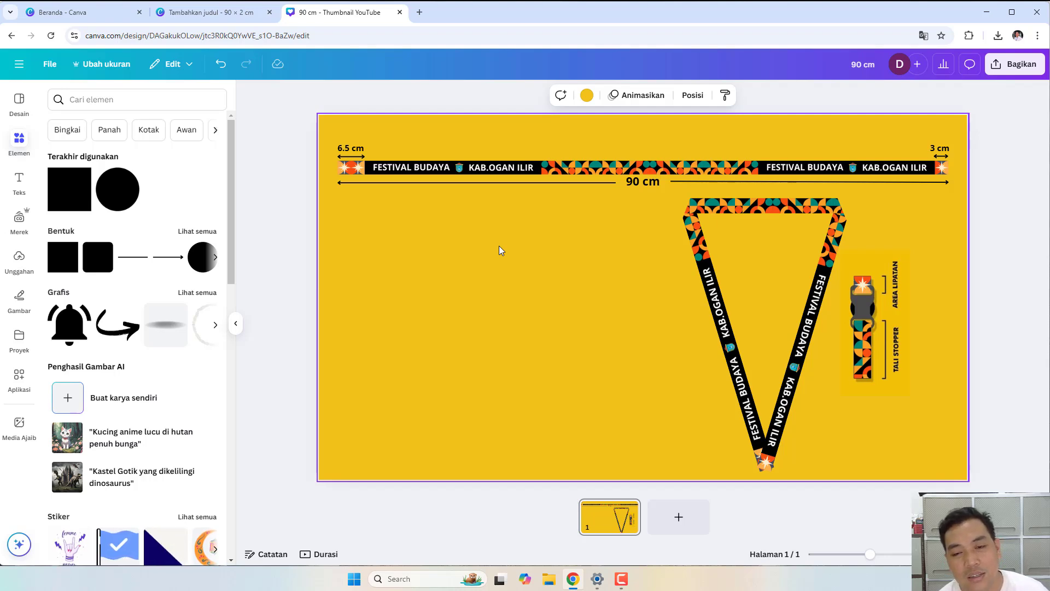
{"action": "left_click", "coordinate": [548, 170]}
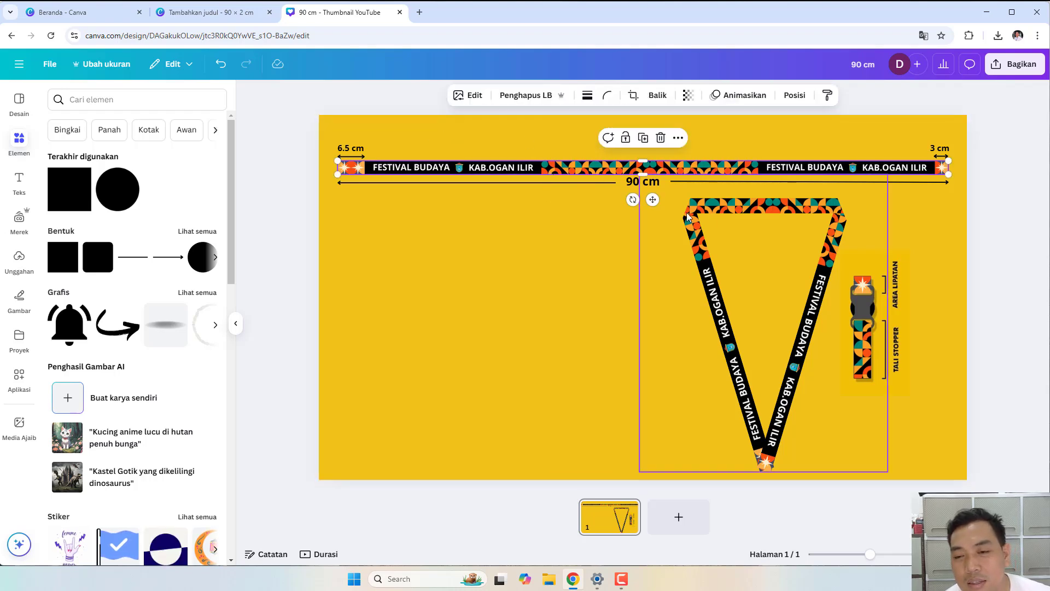